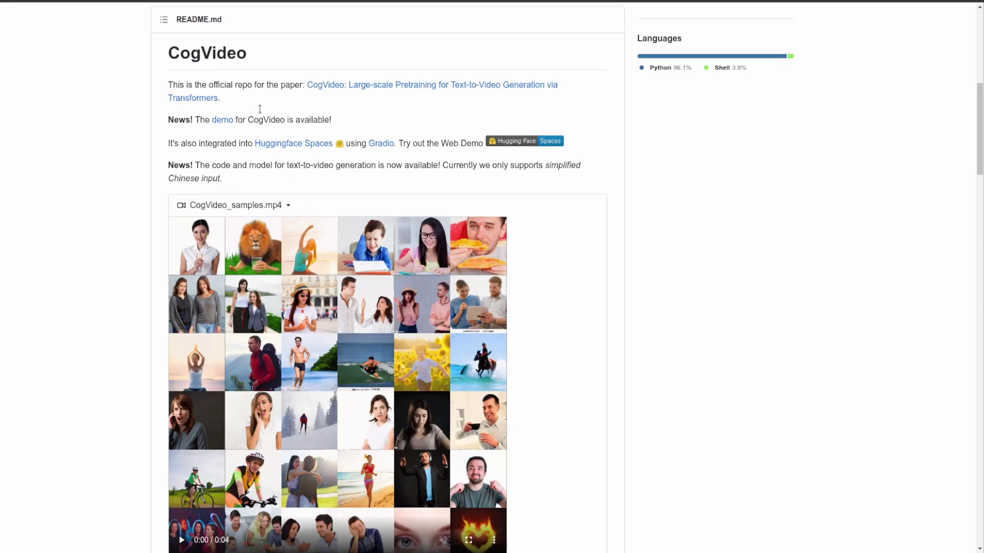
Step: Play the CogVideo_samples.mp4 sample grid in the README, replaying it once it ends
double_click(215, 53)
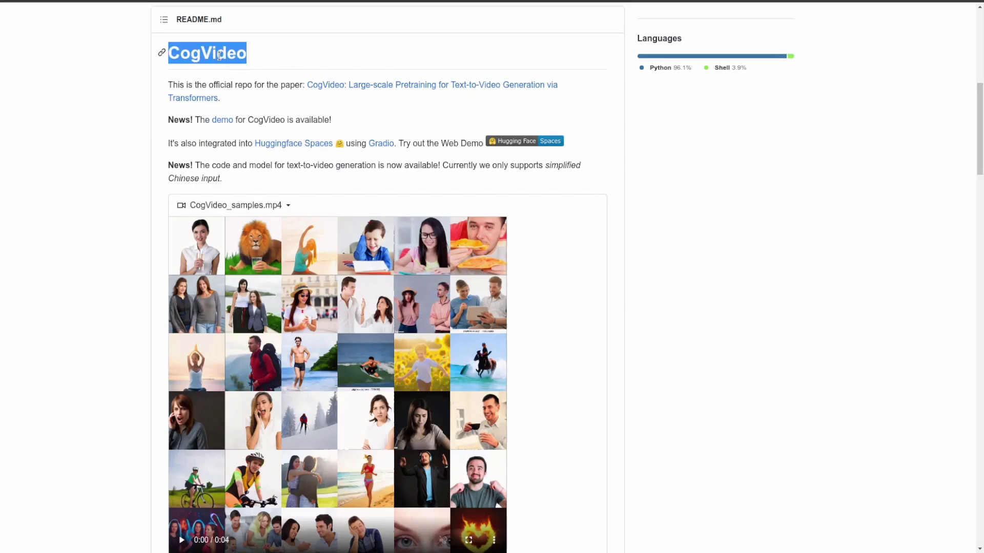
left_click(784, 221)
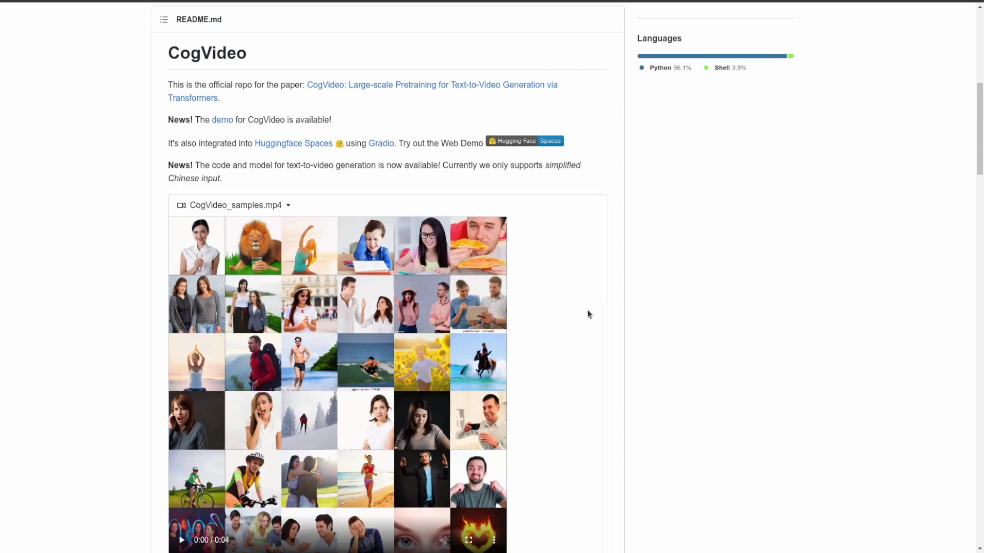
scroll(588, 314, "down", 1)
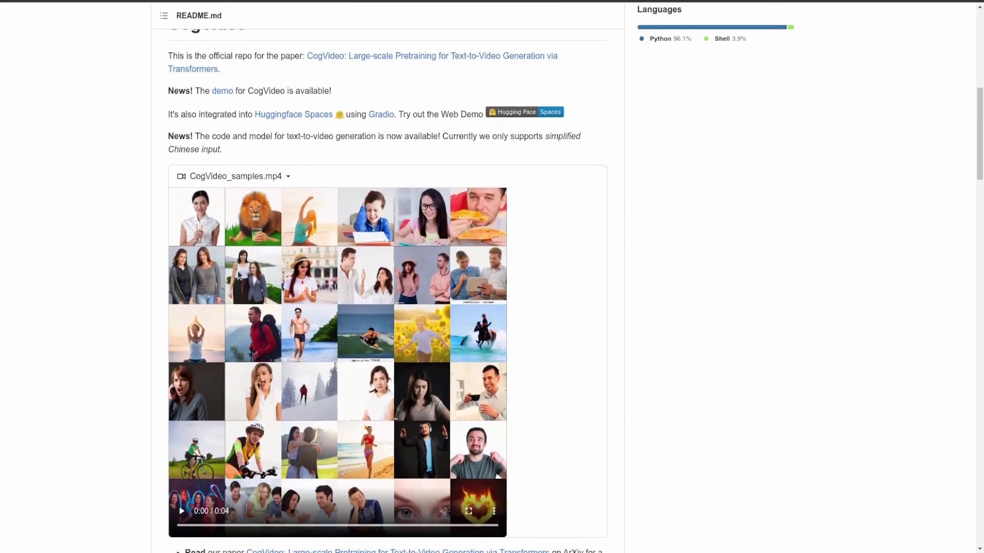
left_click(291, 330)
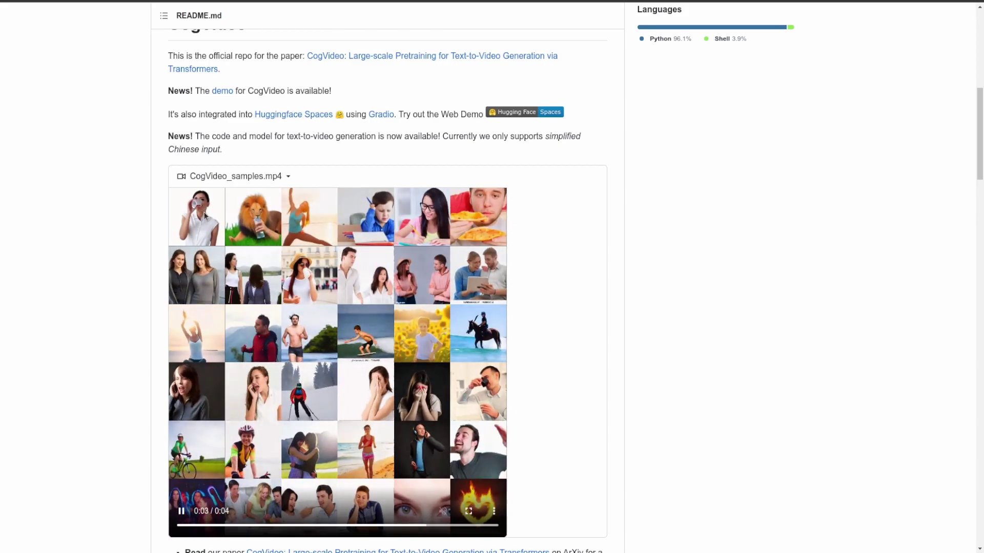
left_click(260, 229)
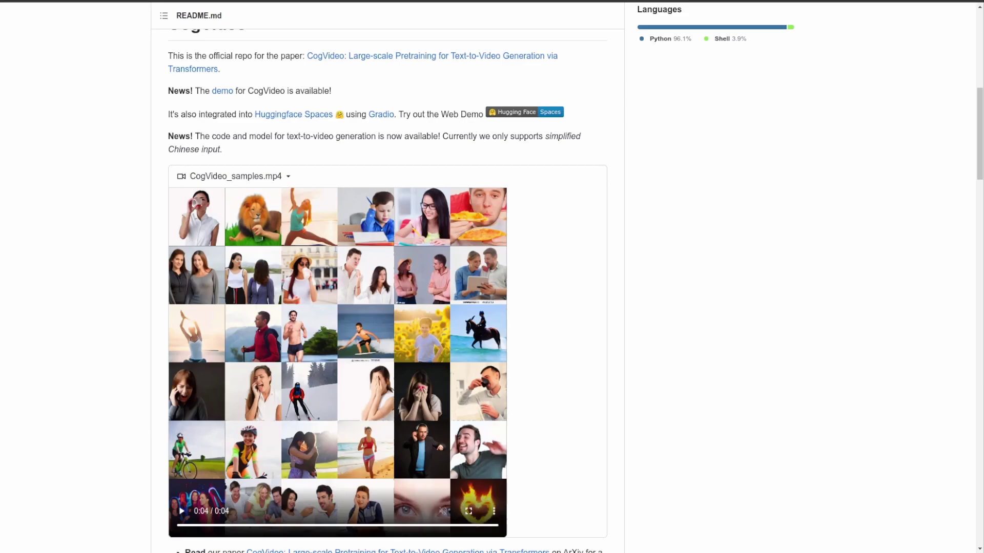
Step: Scroll the CogVideo README past Web Demo and Generated Samples to the Getting Started setup section
scroll(516, 281, "down", 6)
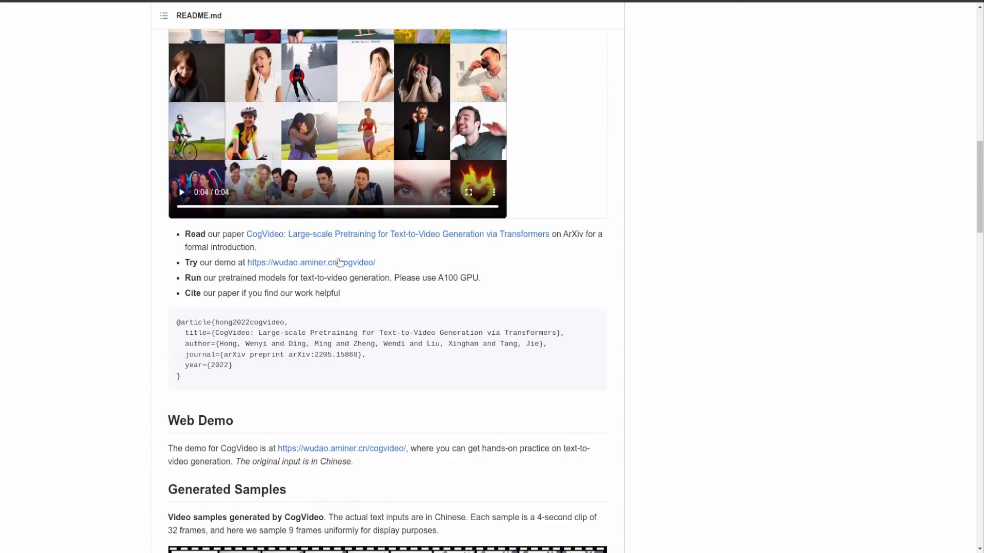
scroll(275, 253, "down", 2)
scroll(273, 250, "down", 1)
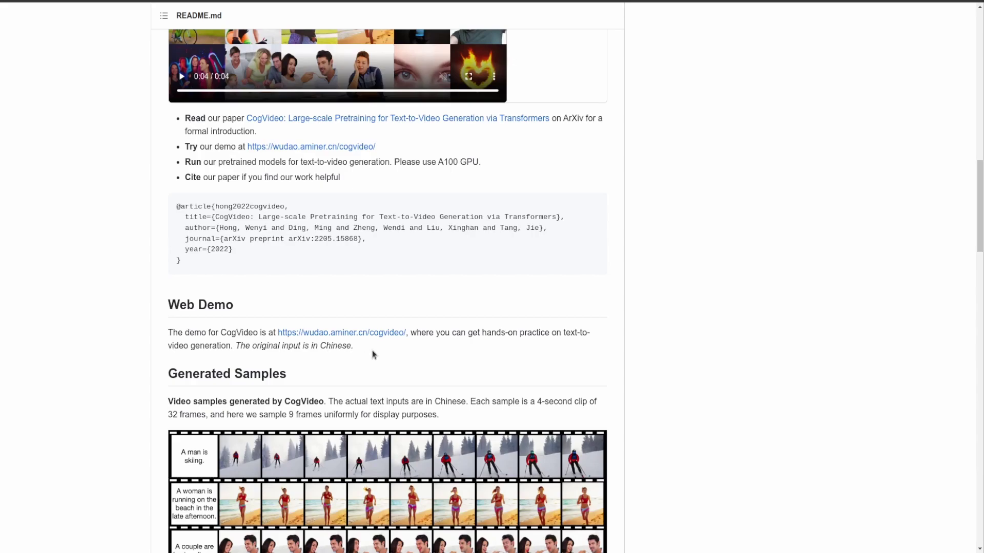
scroll(374, 353, "down", 10)
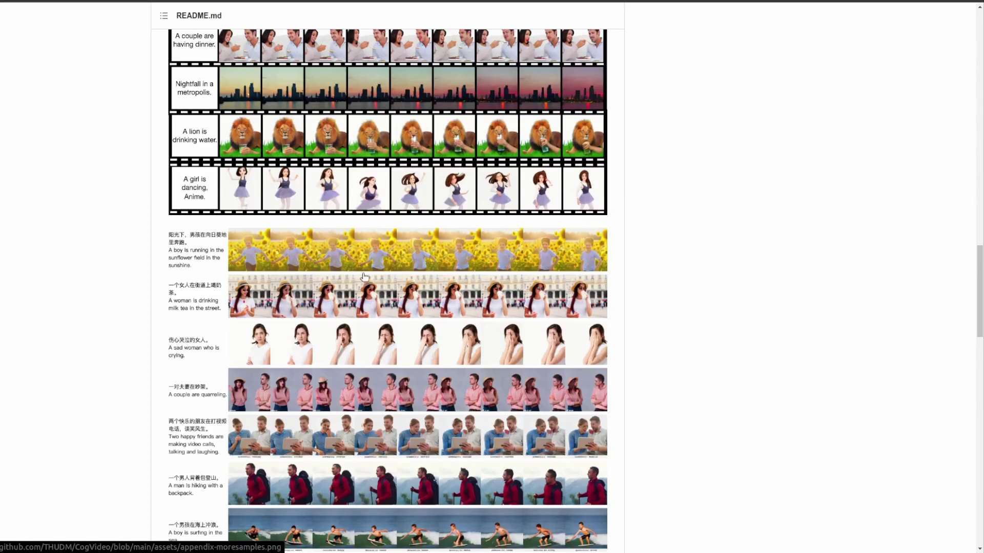
scroll(355, 275, "down", 10)
scroll(355, 276, "down", 14)
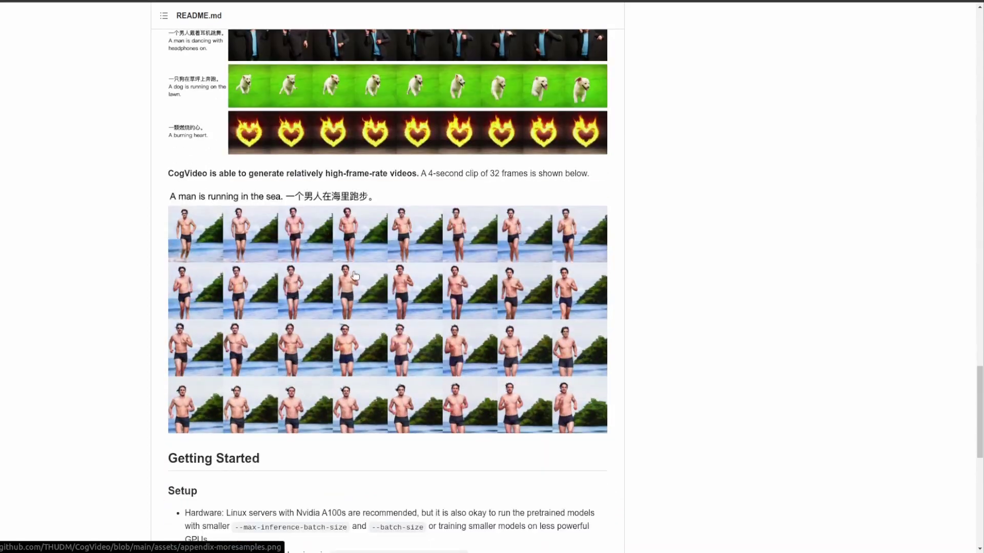
scroll(349, 280, "up", 5)
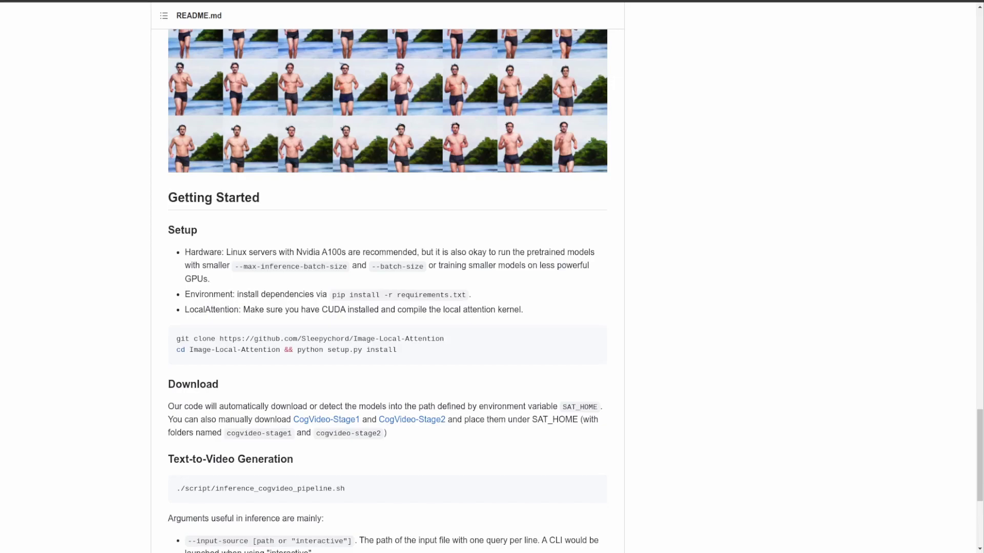
Step: Return to the top of the repository and look over its pull requests list and clone options
scroll(522, 306, "up", 20)
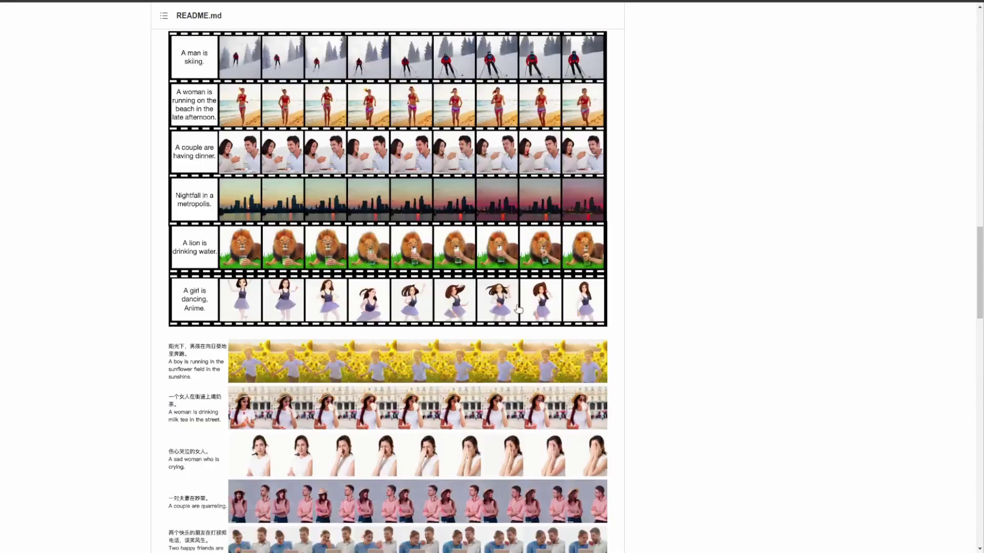
scroll(504, 299, "up", 8)
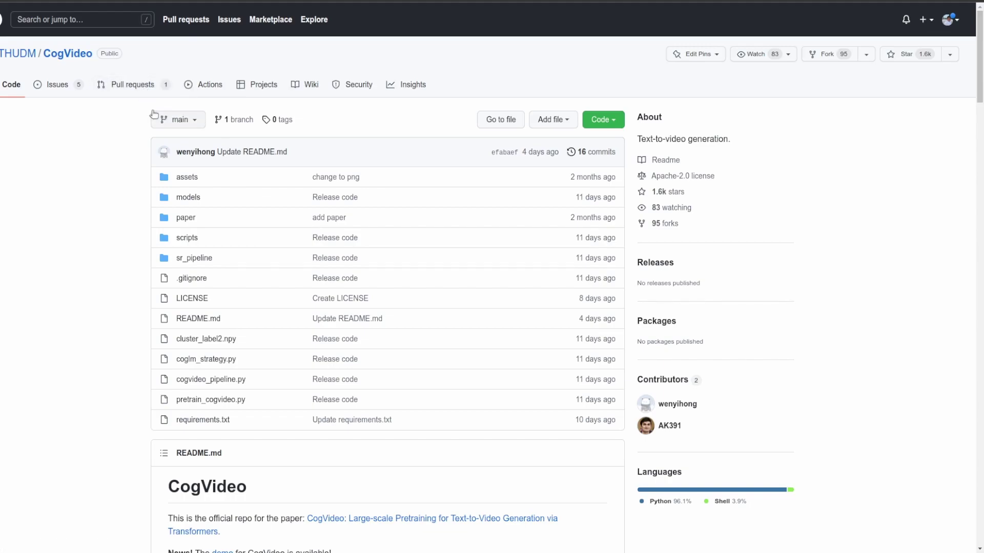
left_click(110, 97)
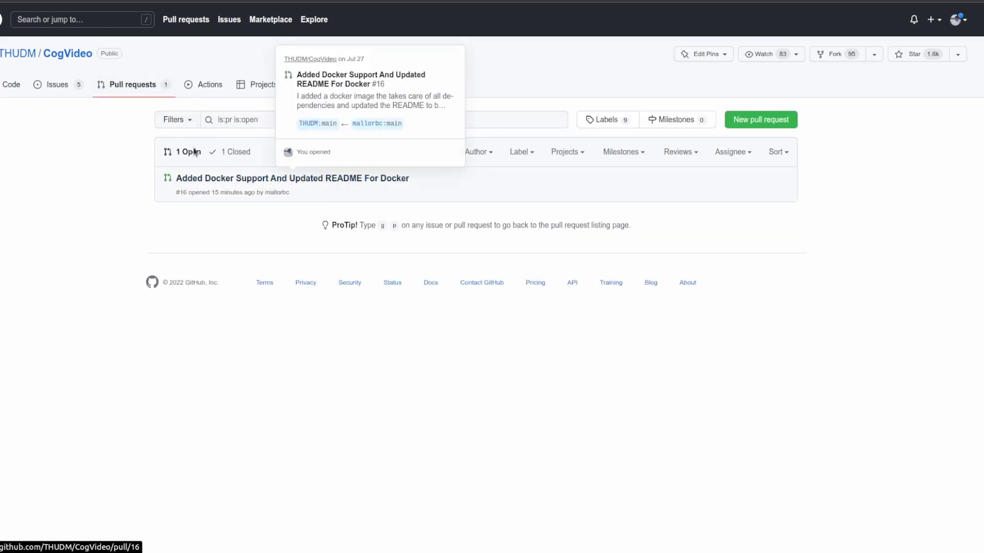
left_click(78, 58)
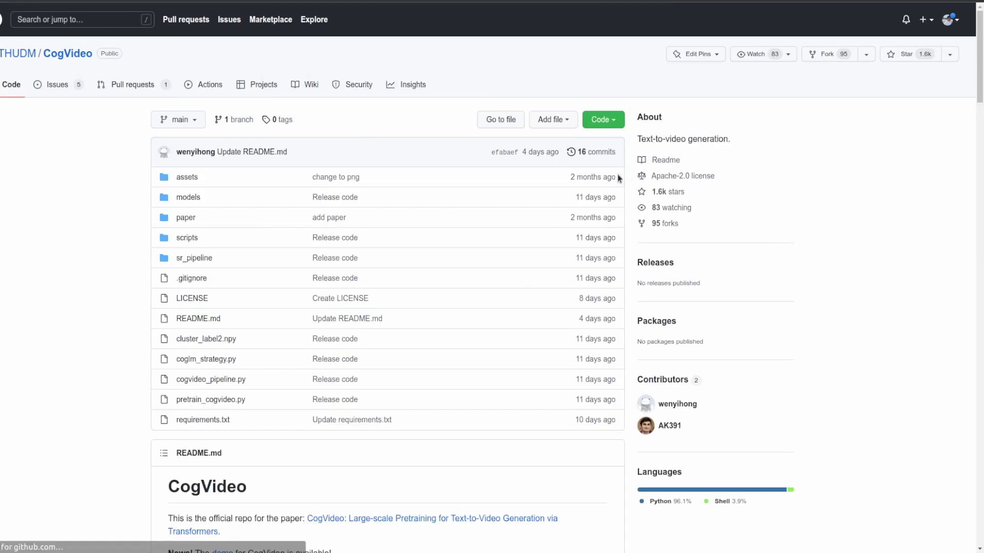
left_click(602, 120)
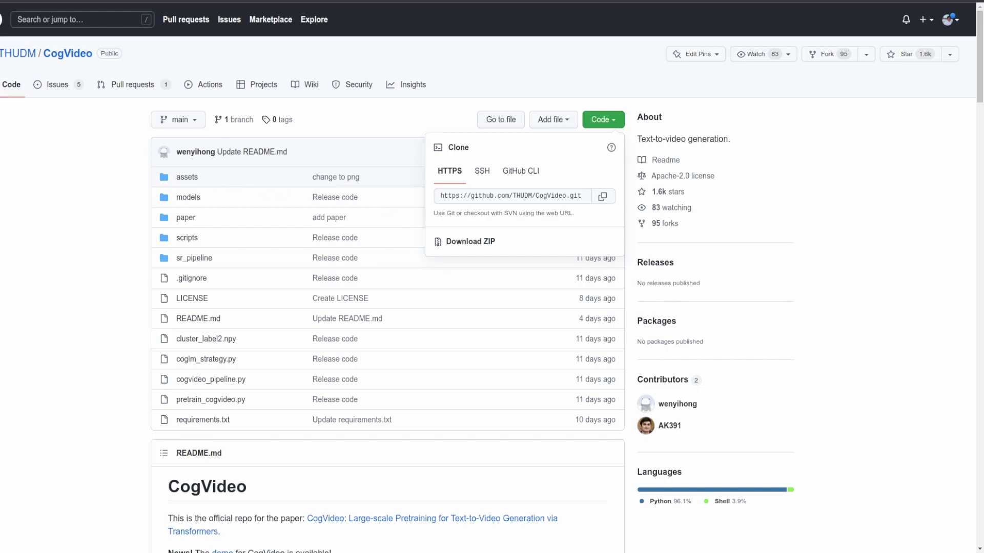
left_click(690, 320)
Step: Toggle the Closed and Open pull request filters and open 'Added Docker Support And Updated README For Docker' #16
left_click(117, 85)
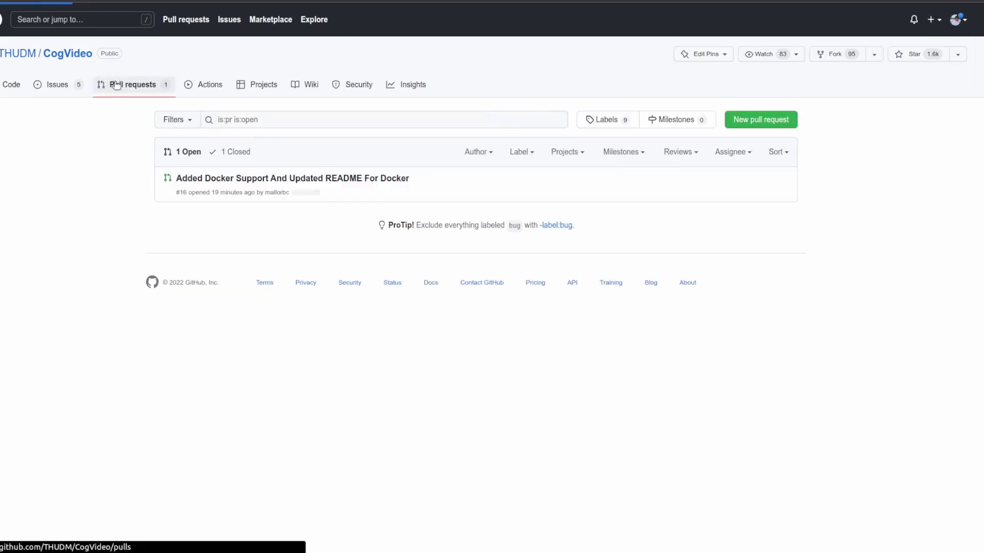
left_click(236, 152)
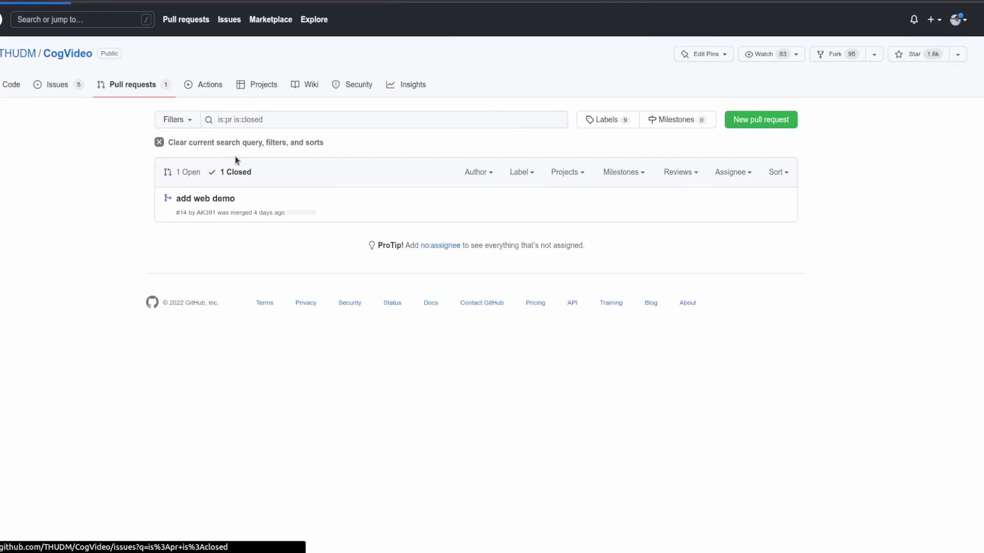
left_click(188, 172)
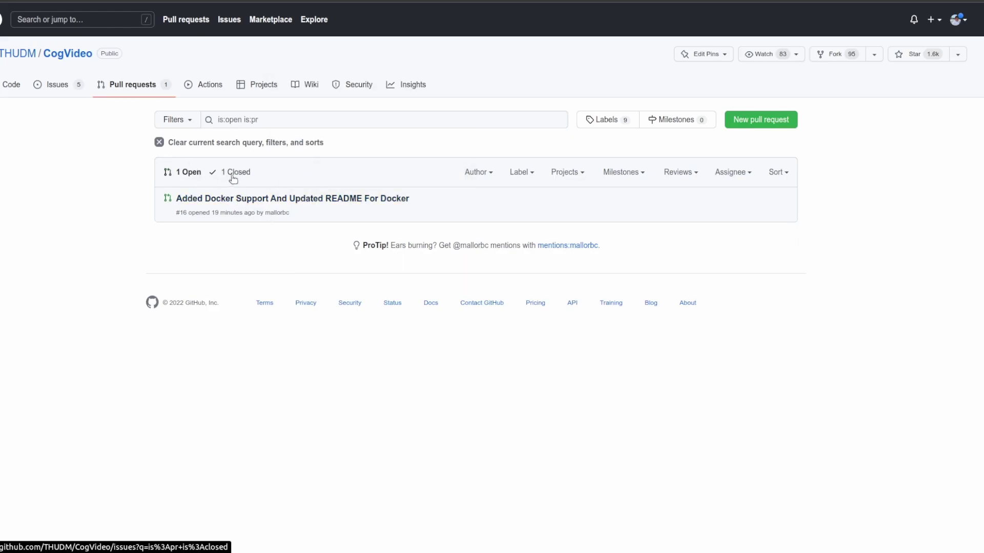
left_click(258, 197)
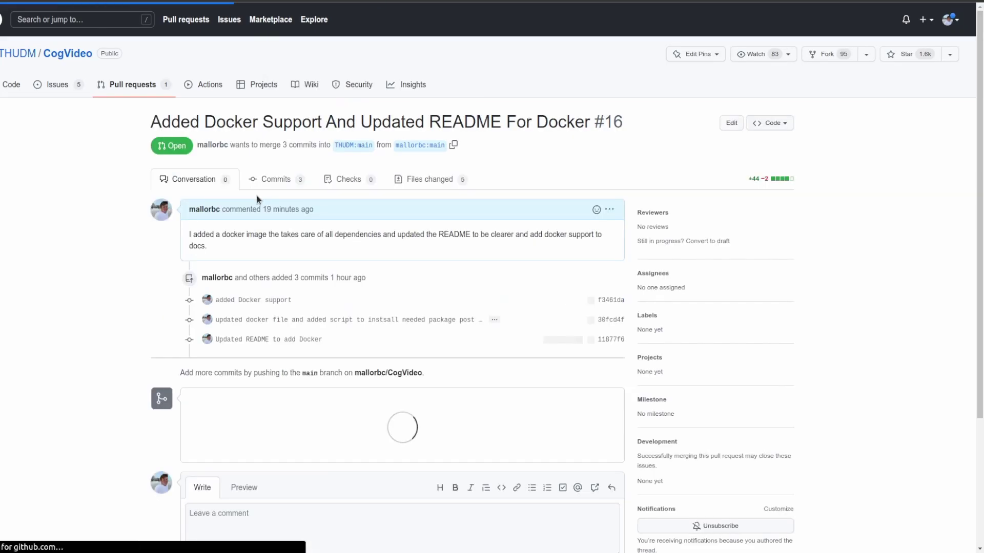
Step: Copy the SSH clone address of the Docker-enabled CogVideo fork and open a new terminal
left_click(413, 146)
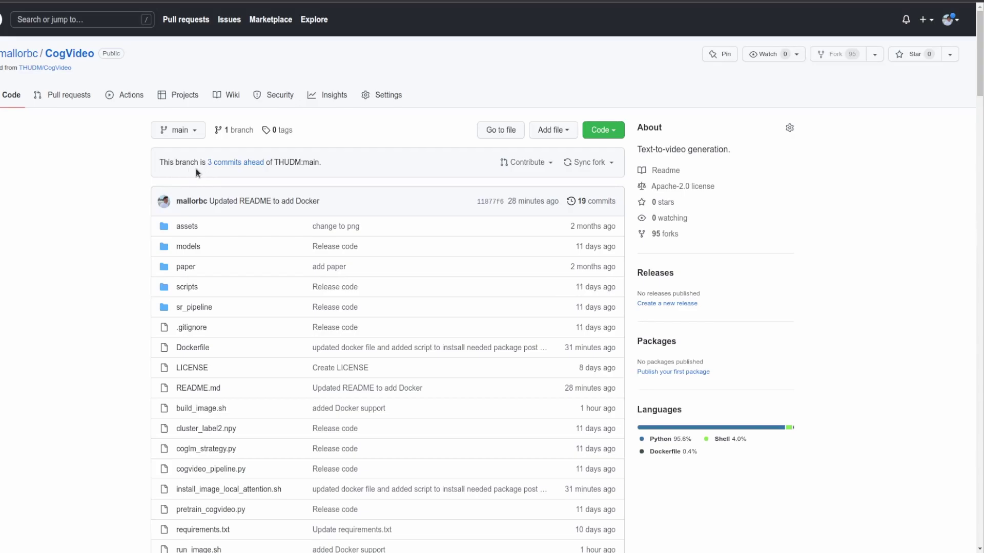
mouse_move(27, 61)
left_click(603, 130)
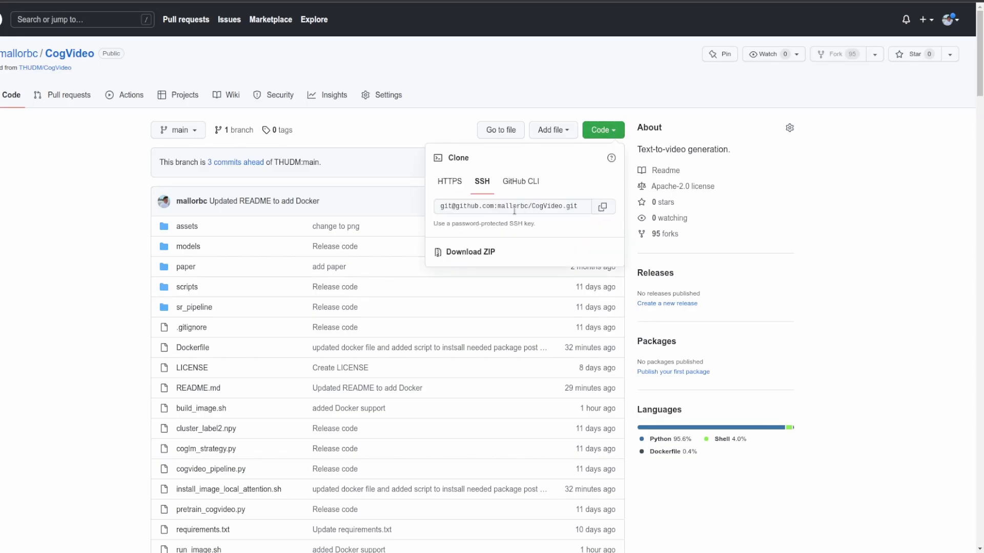
left_click(486, 205)
left_click(602, 206)
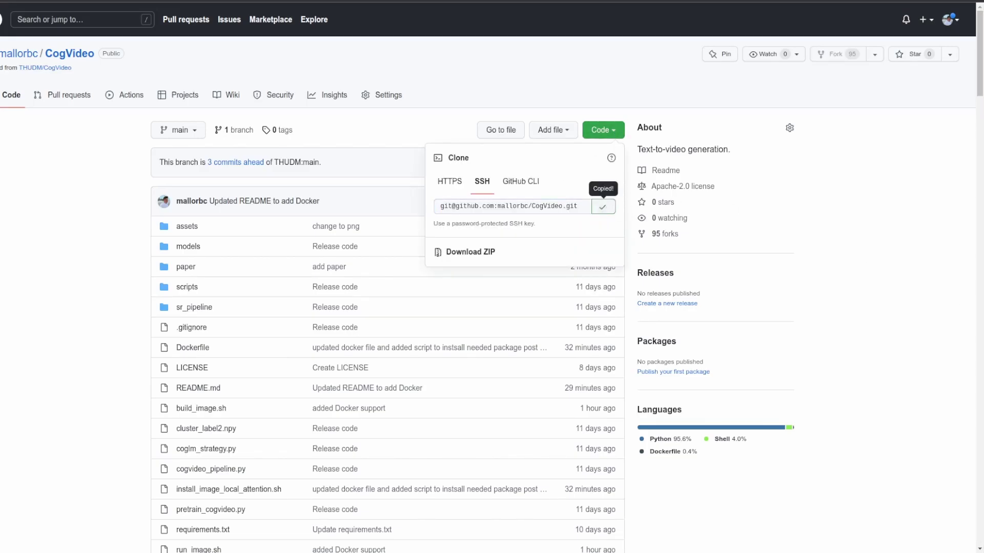
key("ctrl+alt+t")
Step: Run git clone with the fork's SSH address, then cd into the new CogVideo folder
left_click(437, 169)
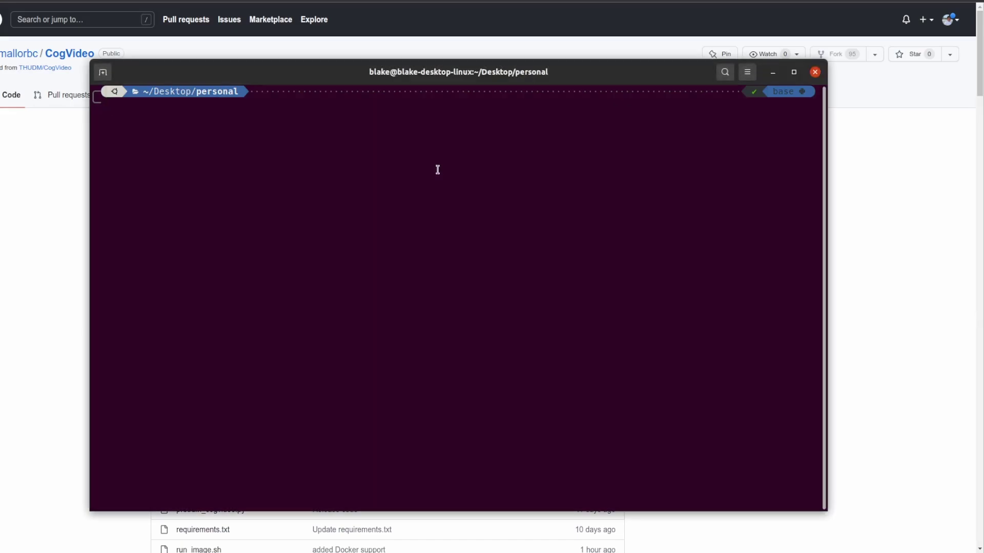
type("git clone")
key("ctrl+shift+v")
key("Return")
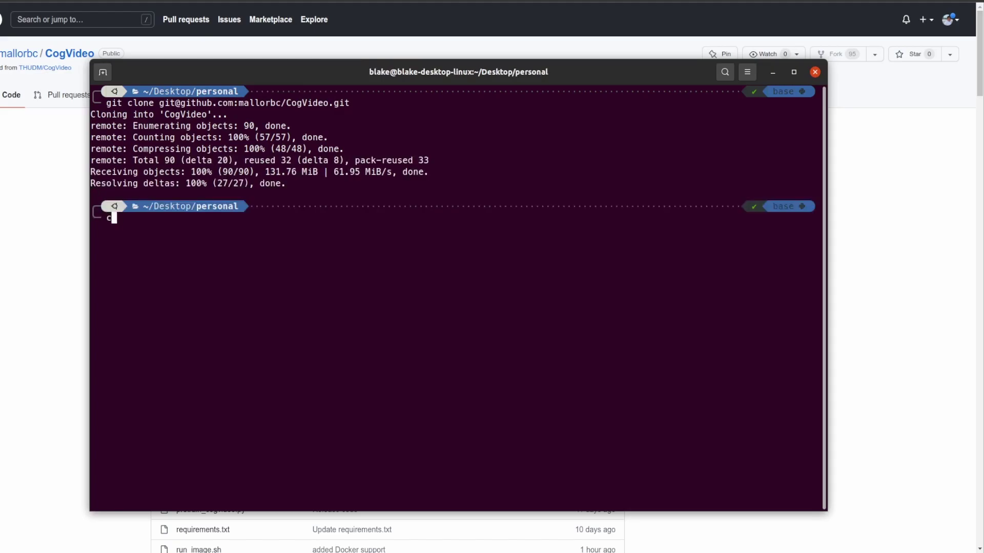
type("d CogVideo")
key("Return")
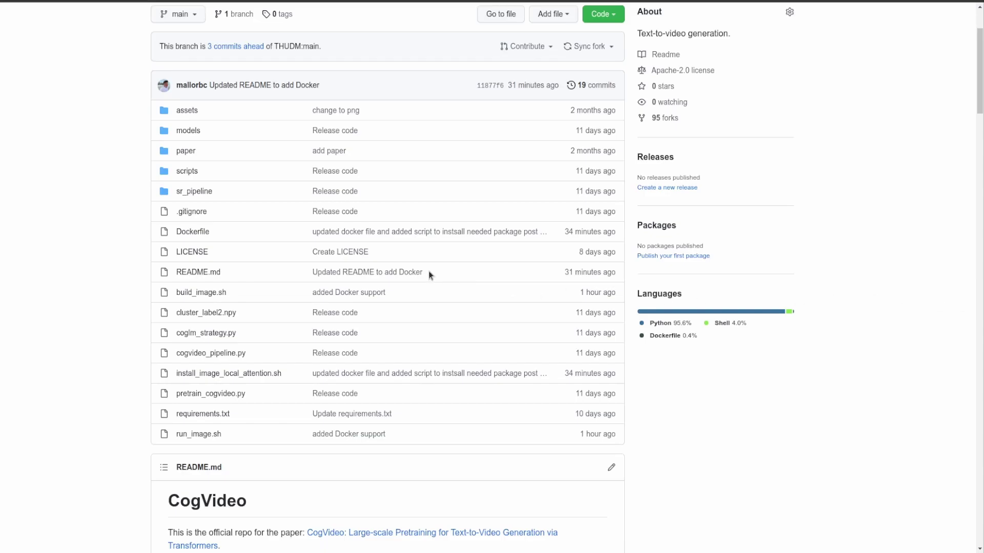
Step: Scroll the fork's README to the Docker section listing build_image.sh, run_image.sh and install_image_local_attention
scroll(428, 273, "down", 15)
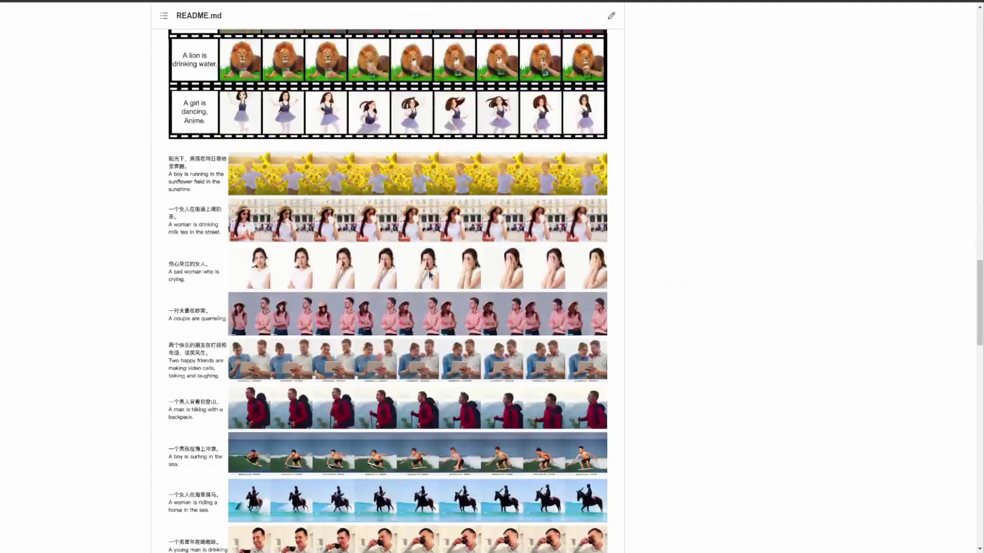
scroll(429, 275, "down", 20)
scroll(428, 279, "up", 3)
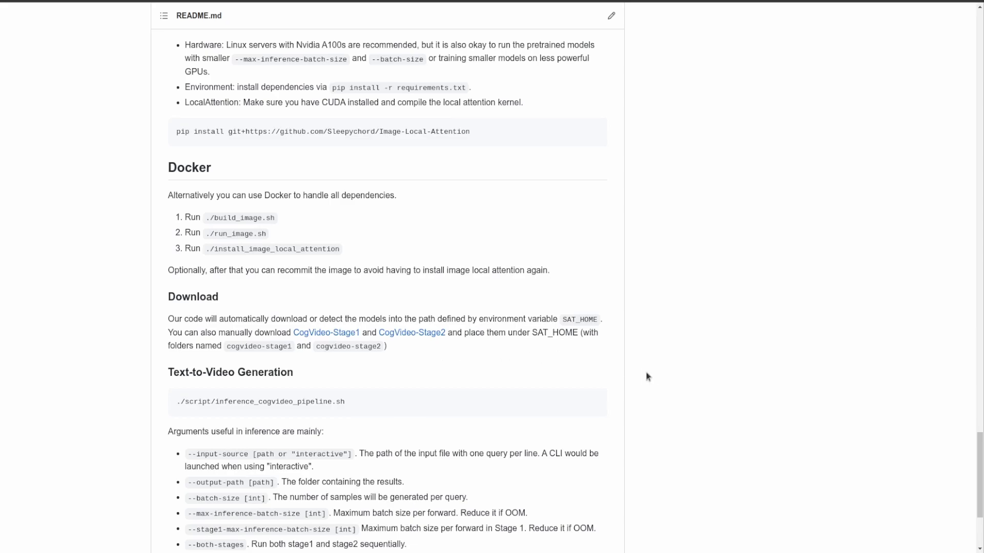
Step: Build the cog:latest Docker image with ./build_image.sh
key("alt+Tab")
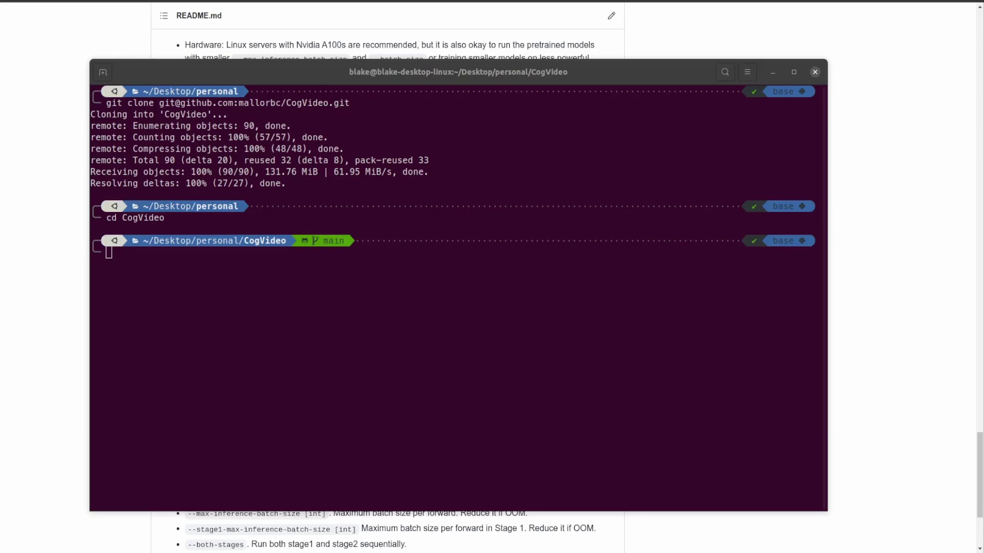
left_click(391, 316)
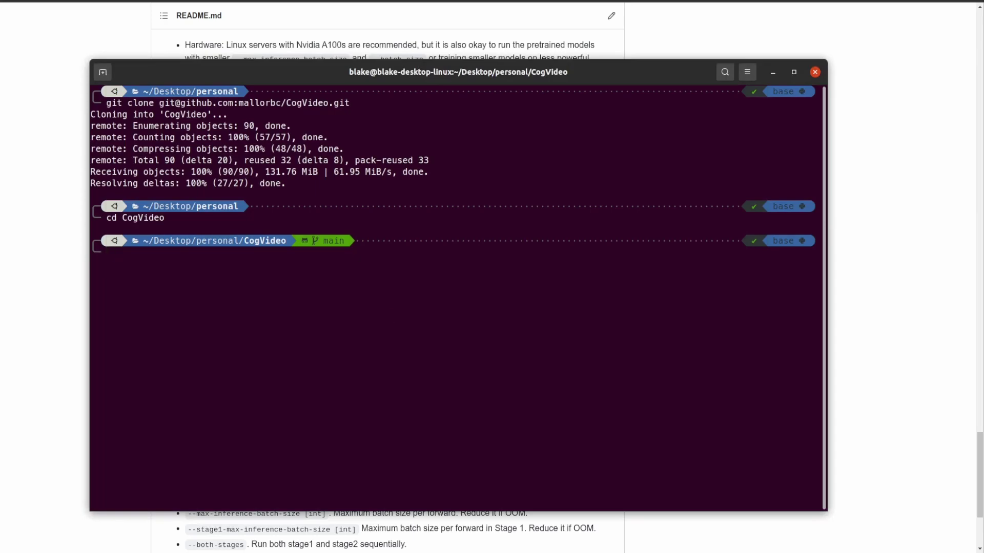
type("./bui")
key("Tab")
key("Return")
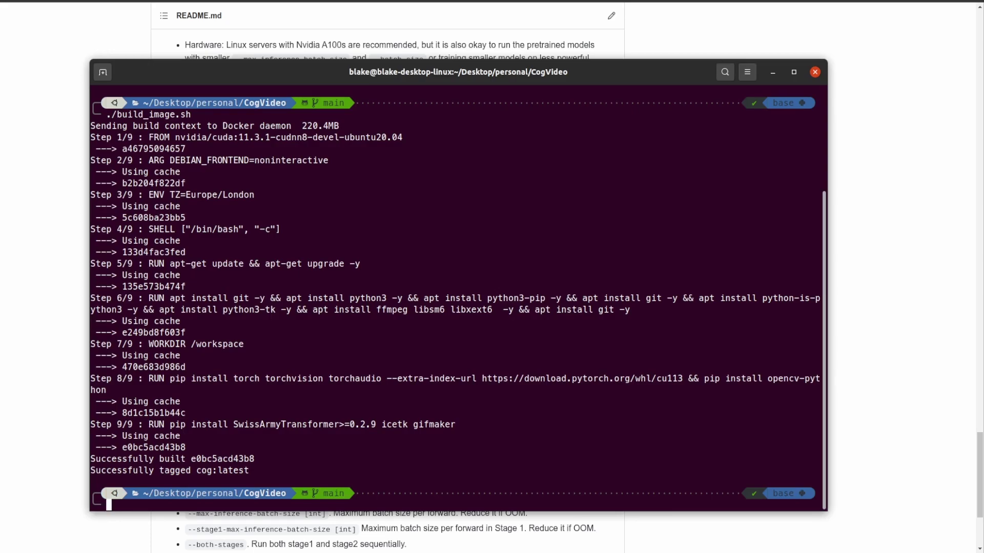
Step: Start a container with ./run_image.sh, then check its workspace with ls and GPUs with nvidia-smi
type("./run")
key("Tab")
key("Return")
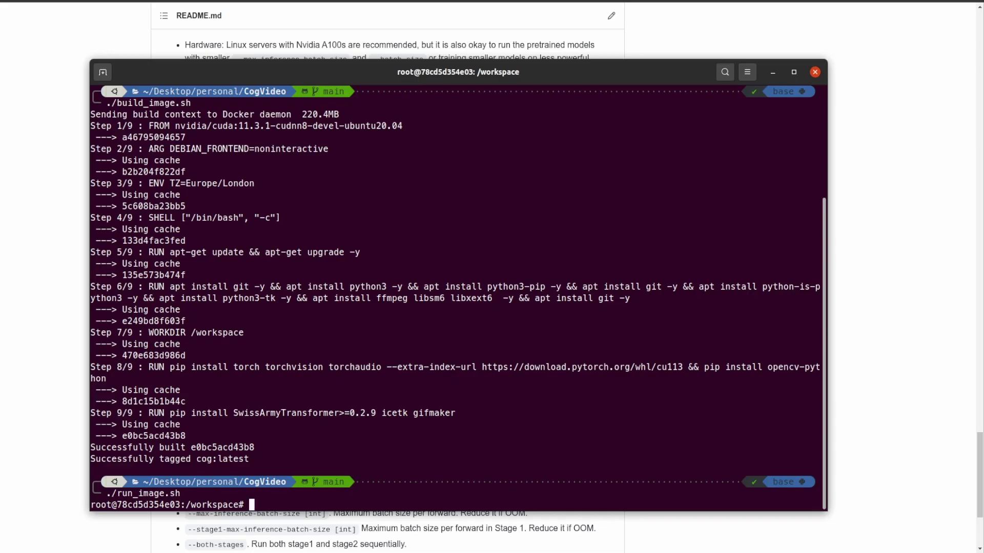
type("ls")
key("Return")
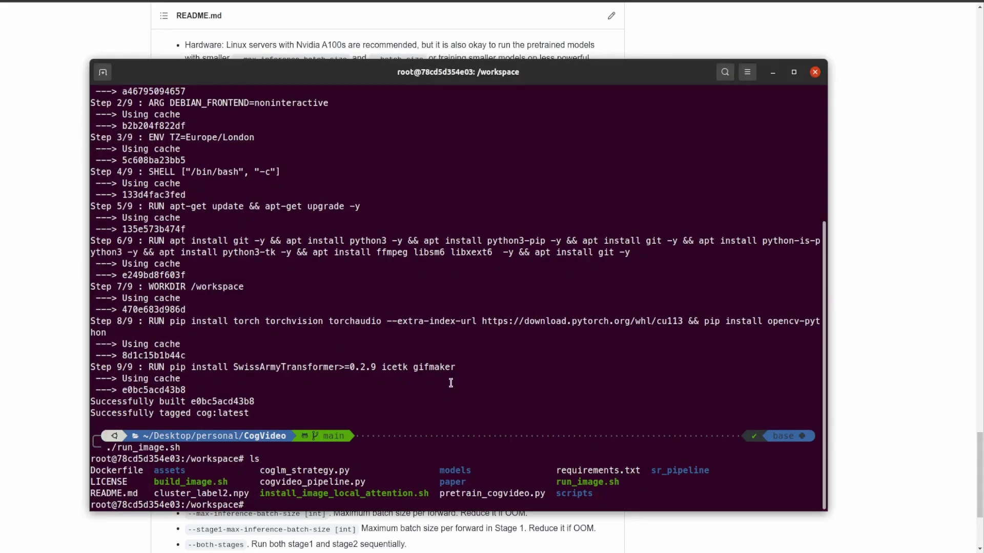
type("nvidia-smi")
key("Return")
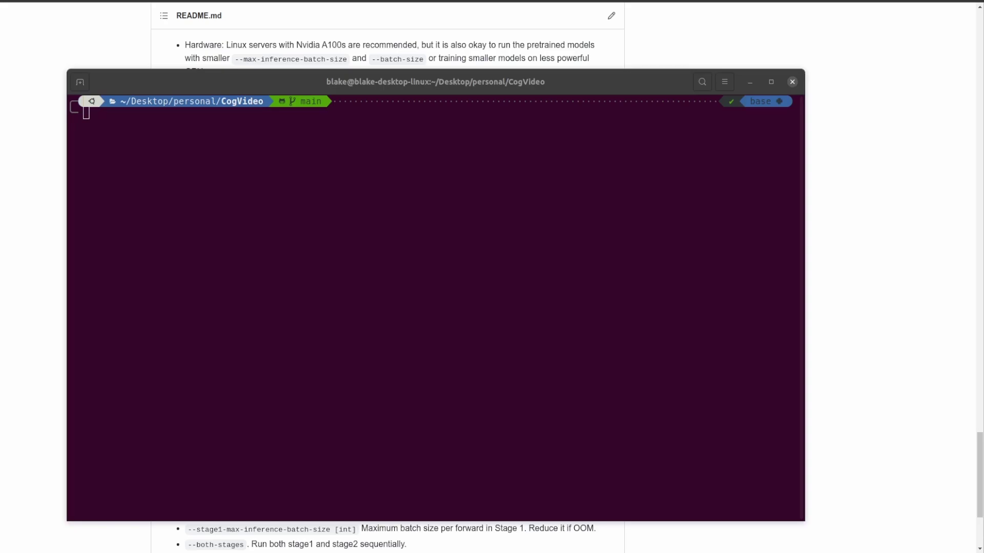
Step: Create a cogvideo folder with mkdir cogvideo
left_click(468, 255)
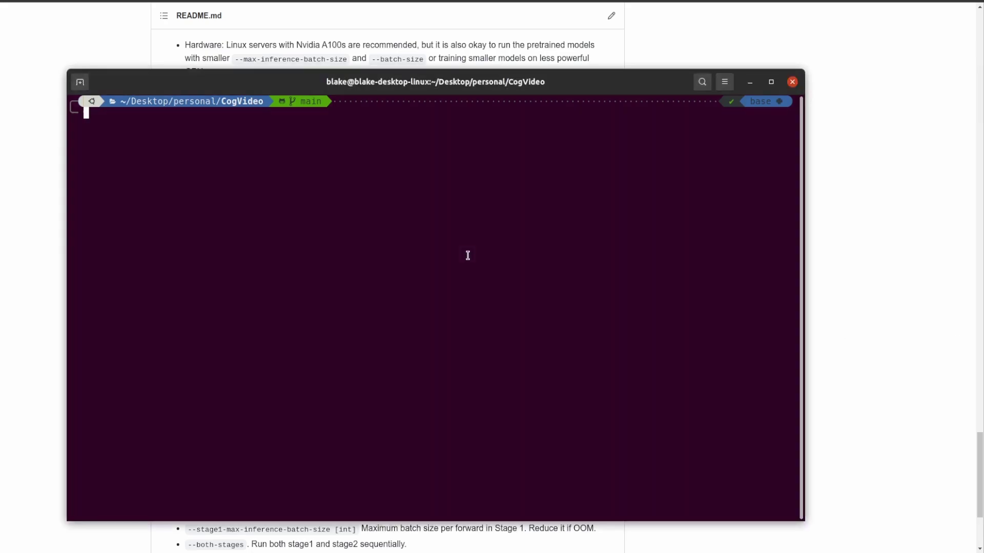
type("mkdir cogvideo")
key("Return")
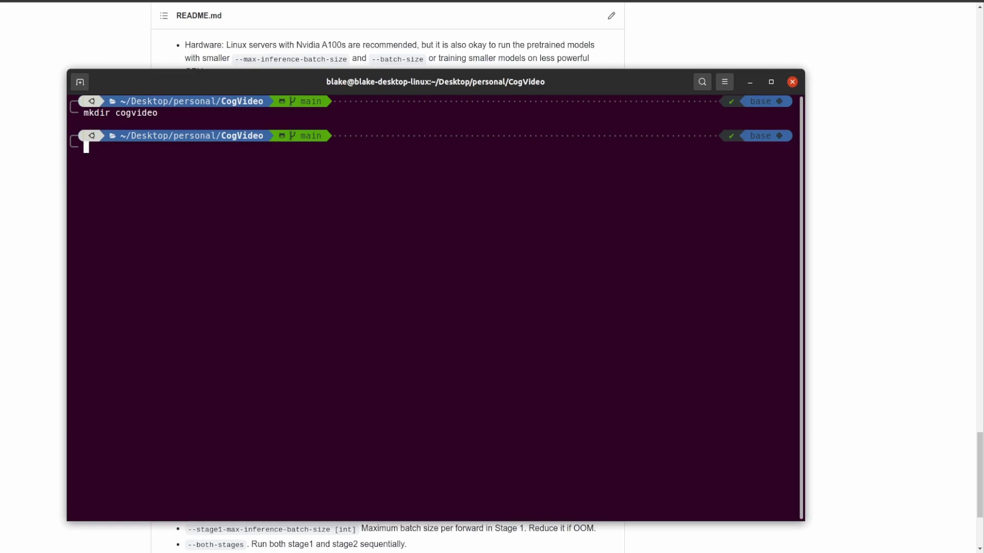
Step: Move cogvideo-stage1 from ../old_CogVideo/cogvideo into the new cogvideo folder
left_click(461, 254)
type("mv ../old_Co")
key("Tab")
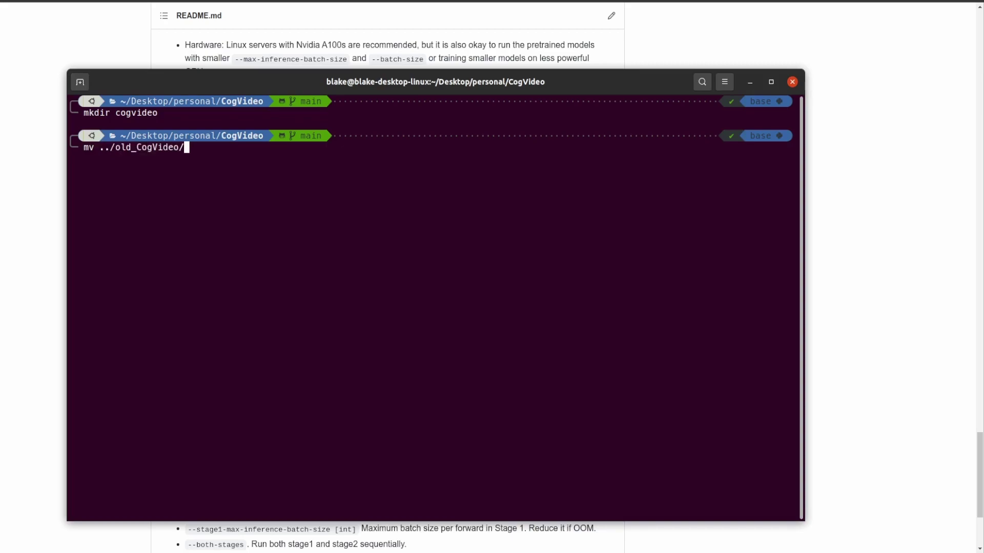
type("co")
key("Tab")
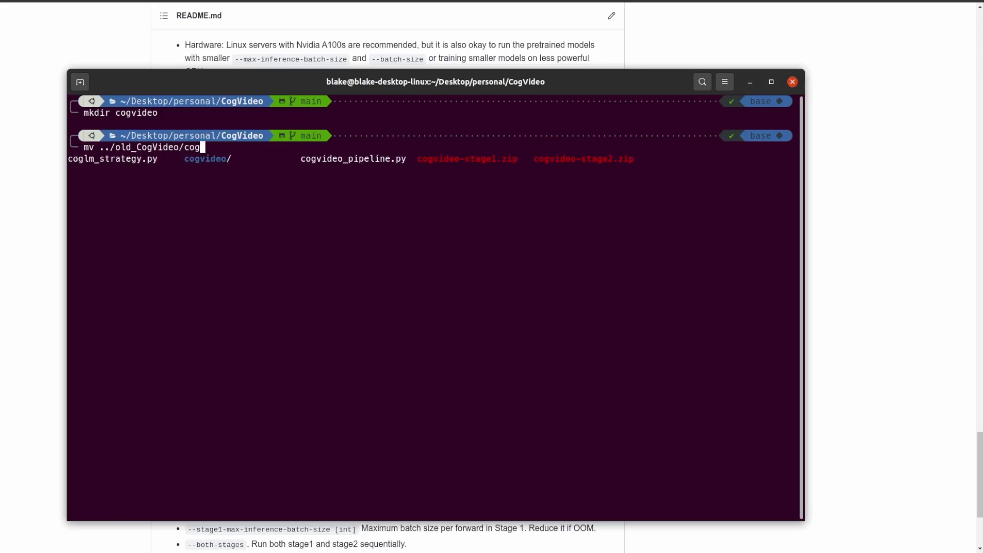
type("gvideo/")
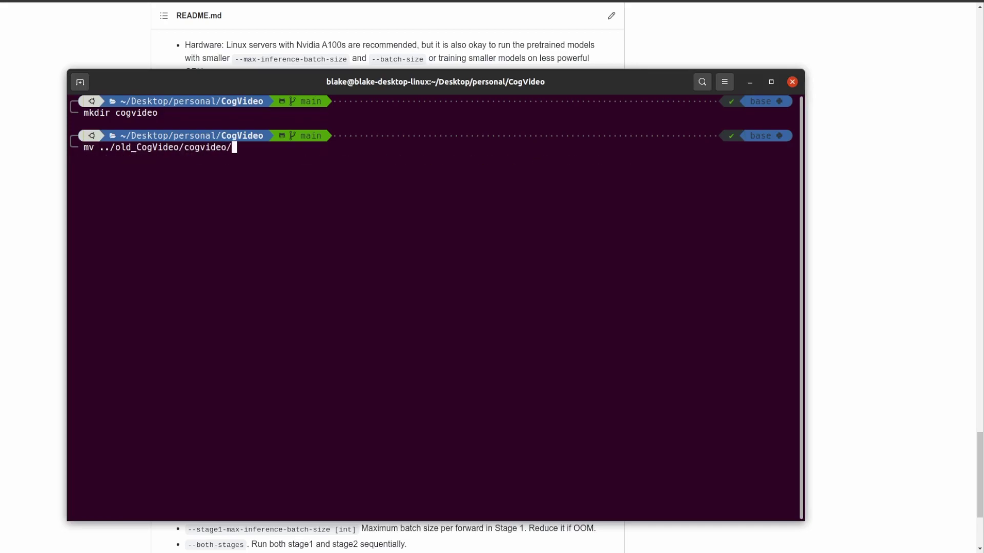
type("cogvi")
key("Tab")
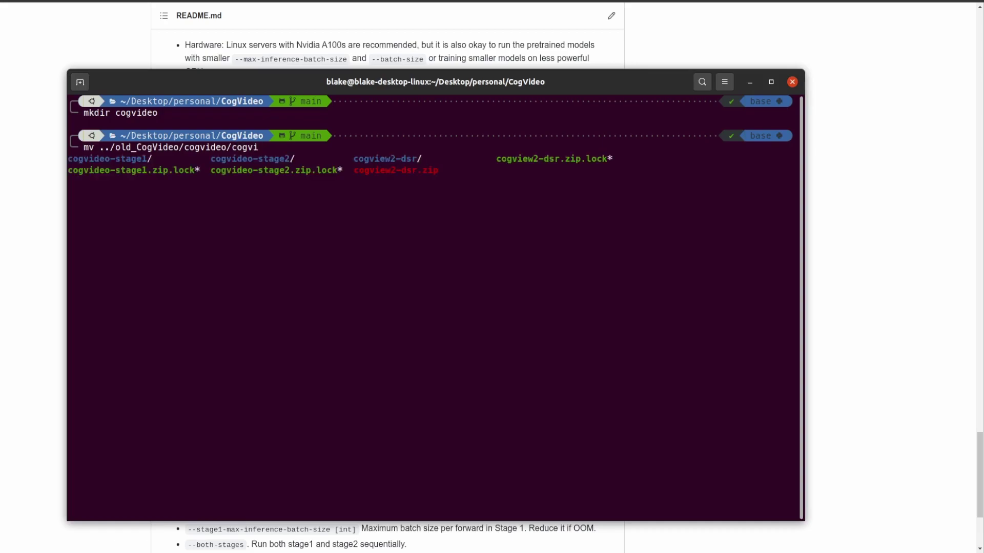
type("de")
key("Tab")
type("1")
key("Tab")
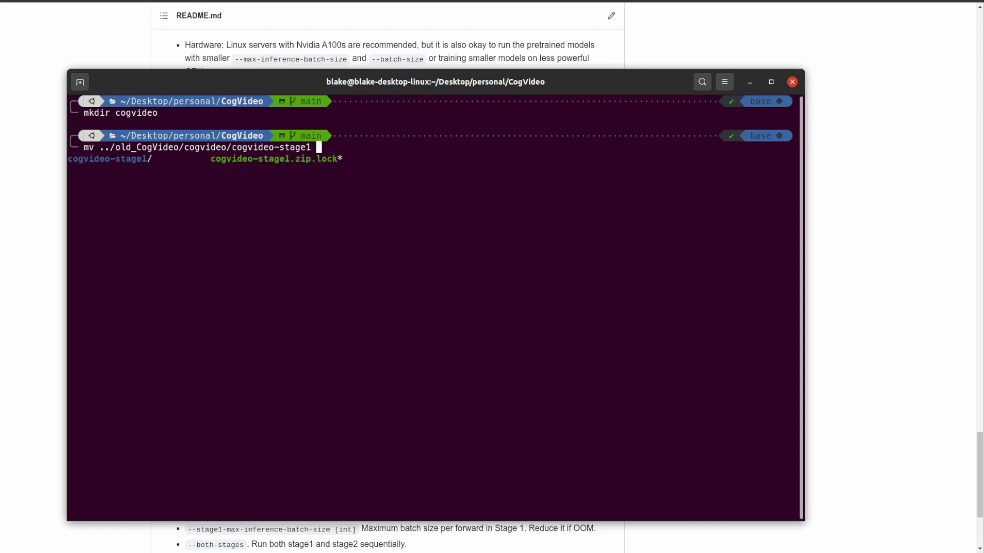
type("cog")
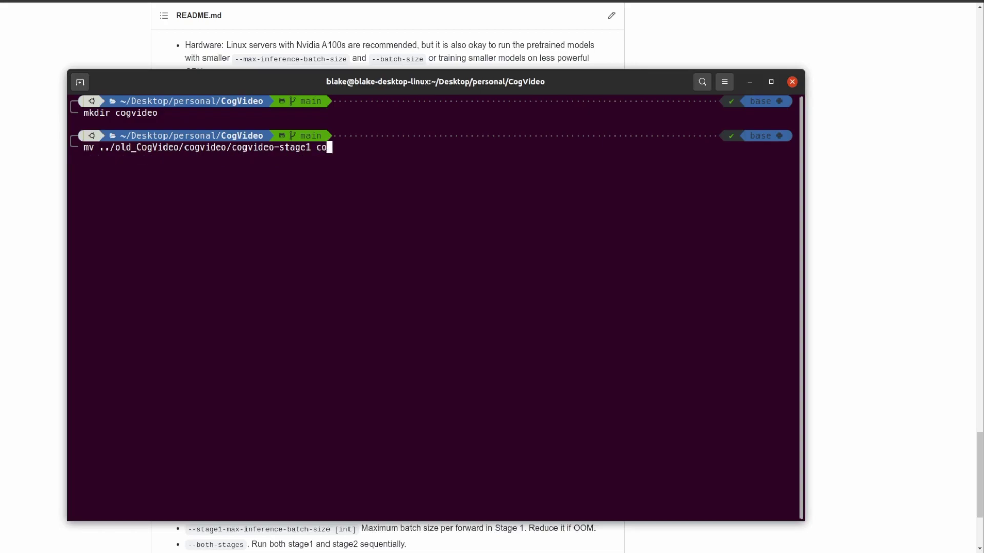
key("Tab")
type("video")
key("Return")
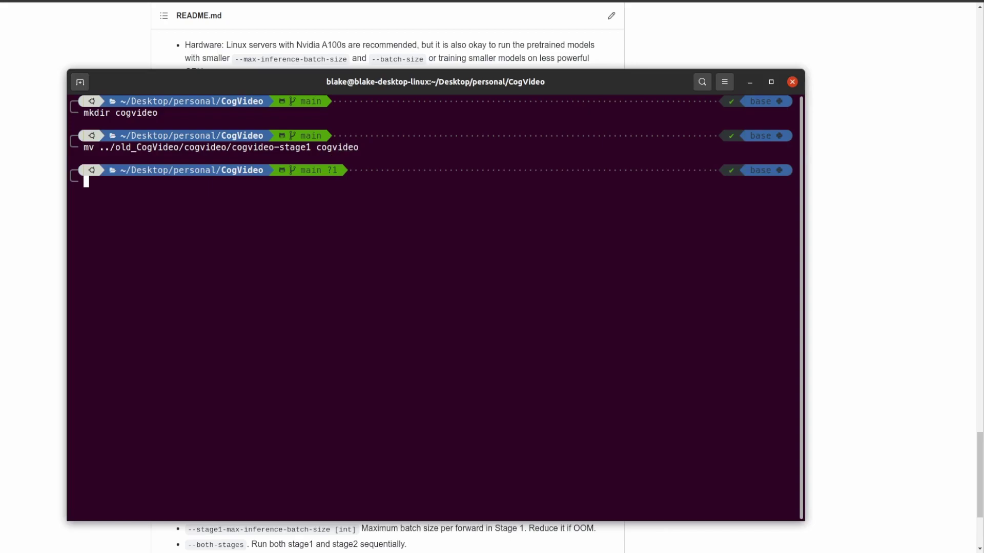
Step: Move cogvideo-stage2 from ../old_CogVideo/cogvideo into cogvideo as well
type("mv")
key("Up")
key("Left")
key("Left")
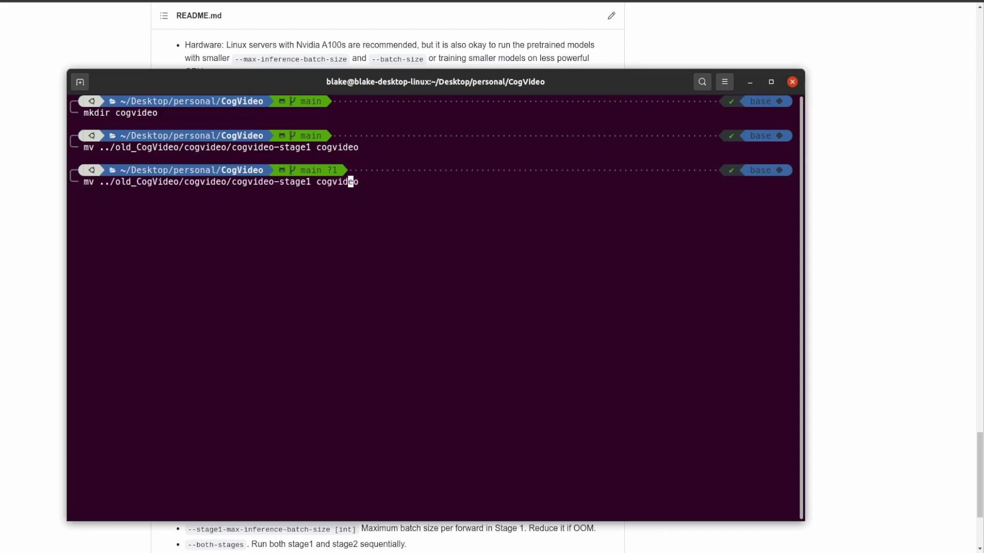
key("Left")
key("Left")
key("Left")
key("Left")
key("Left")
key("Left")
key("Left")
key("BackSpace")
type("2")
key("Return")
Step: Enter the cogvideo folder and list its two stage model folders
type("cd cogvideo")
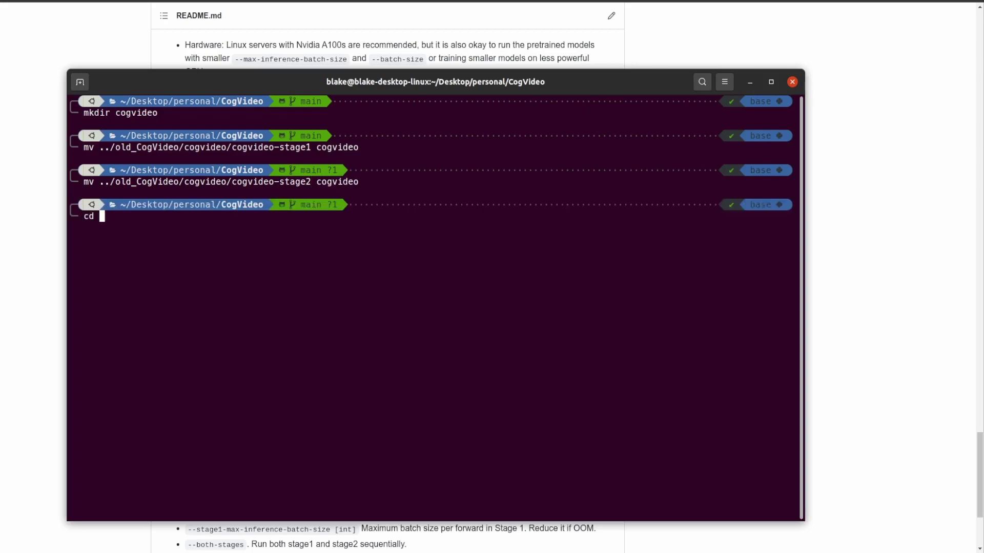
key("Return")
type("ls")
key("Return")
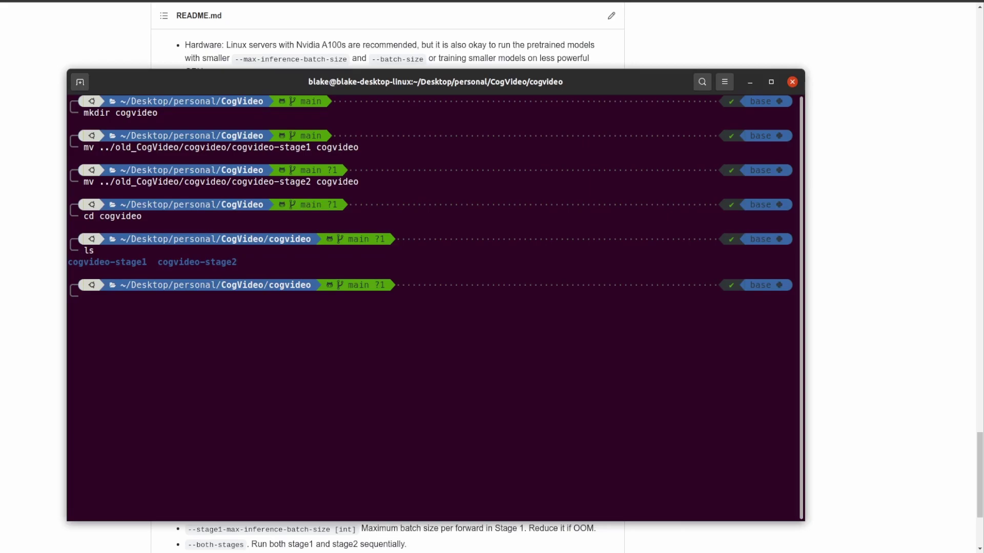
scroll(388, 49, "up", 5)
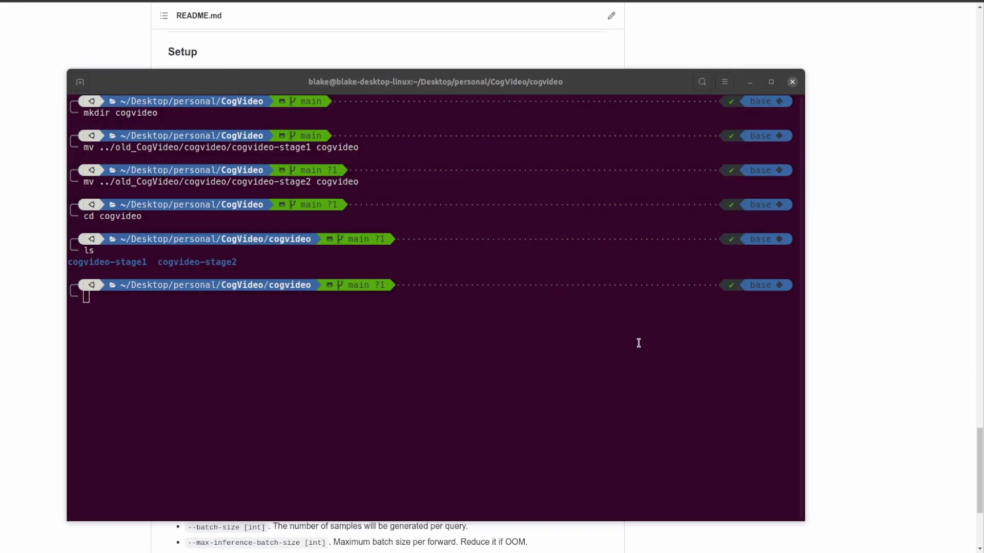
Step: Go up to CogVideo, start a new container with ./run_image.sh, and enter ./install_image_local_attention.sh at its prompt
left_click(539, 328)
type("cd ..")
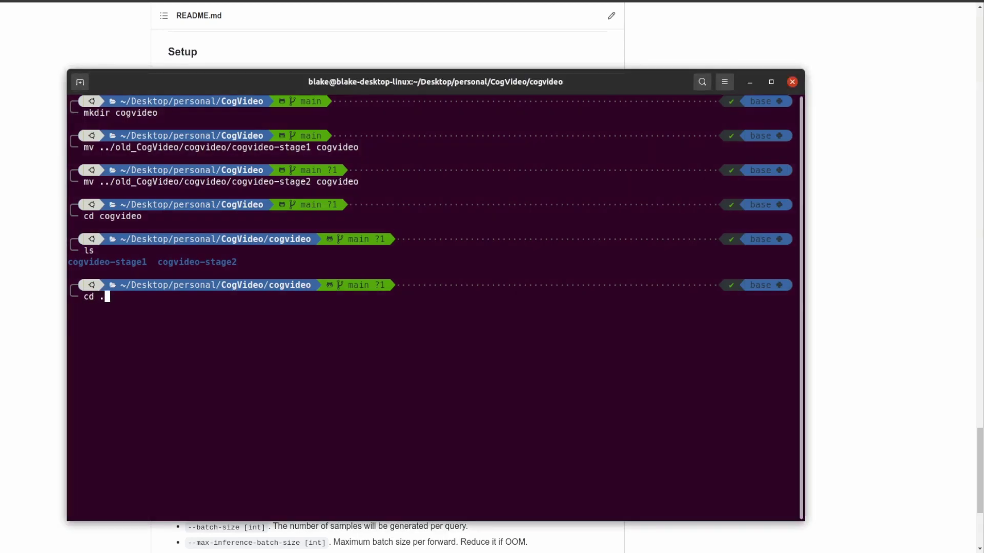
key("Return")
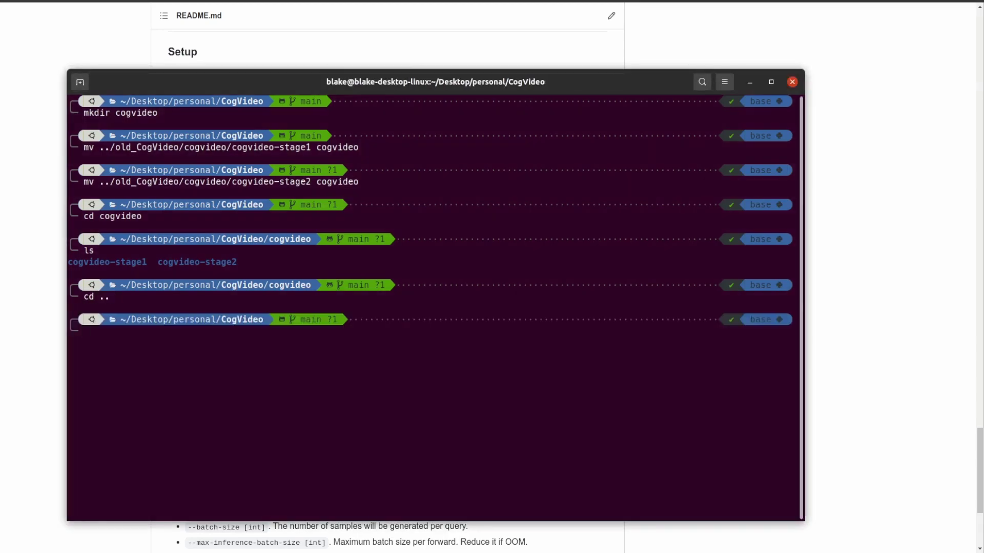
type("./run")
key("Tab")
key("Return")
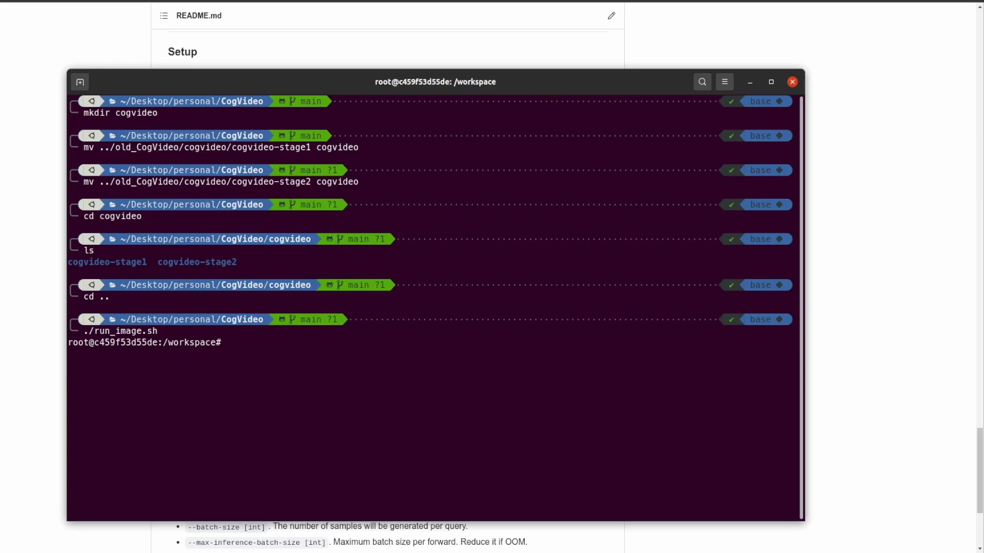
type("./ins")
key("Tab")
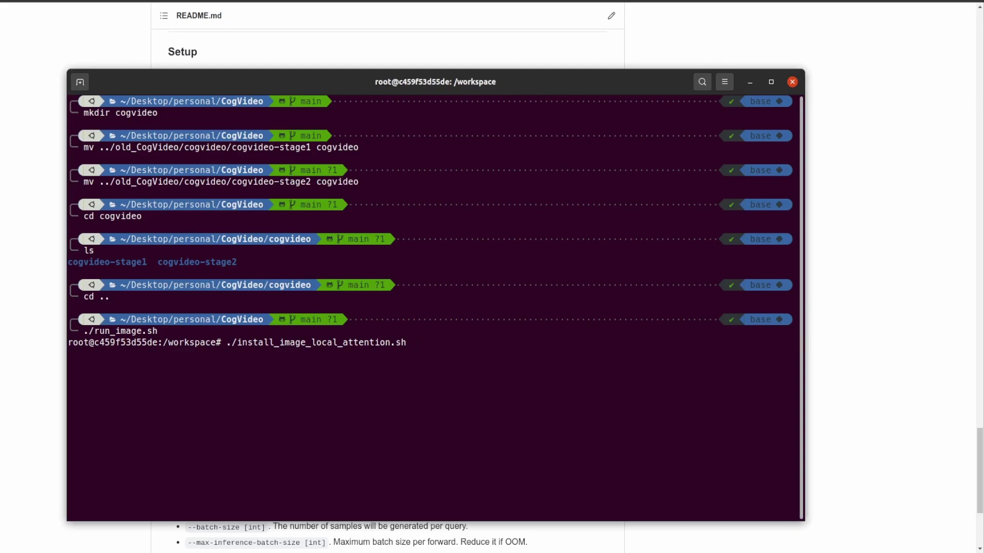
Step: Run ./install_image_local_attention.sh to build and install localAttention-0.0.0 in the container
key("Return")
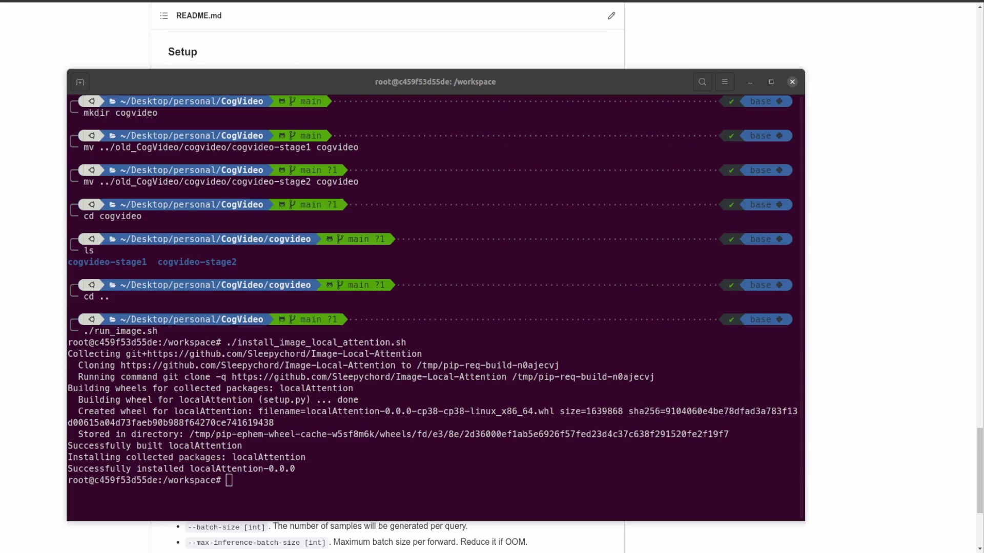
Step: Scroll the README to Text-to-Video Generation and select the ./script/inference_cogvideo_pipeline.sh path
scroll(826, 277, "up", 1)
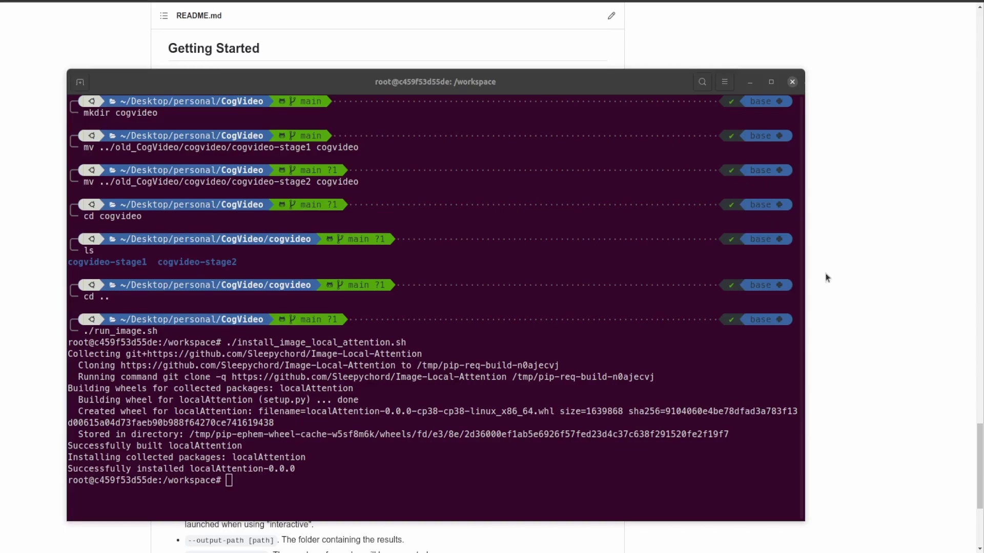
left_click(825, 250)
scroll(146, 365, "down", 3)
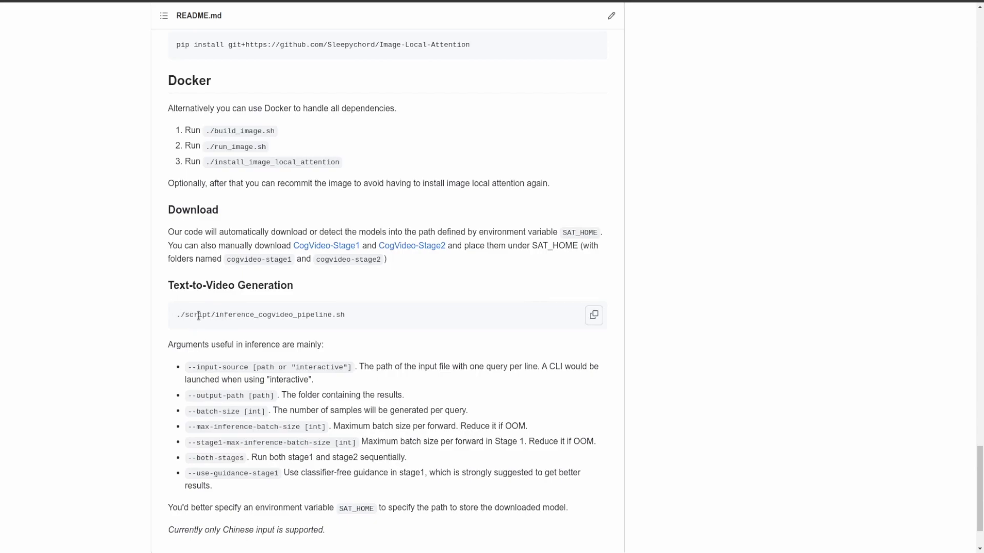
left_click_drag(180, 315, 353, 321)
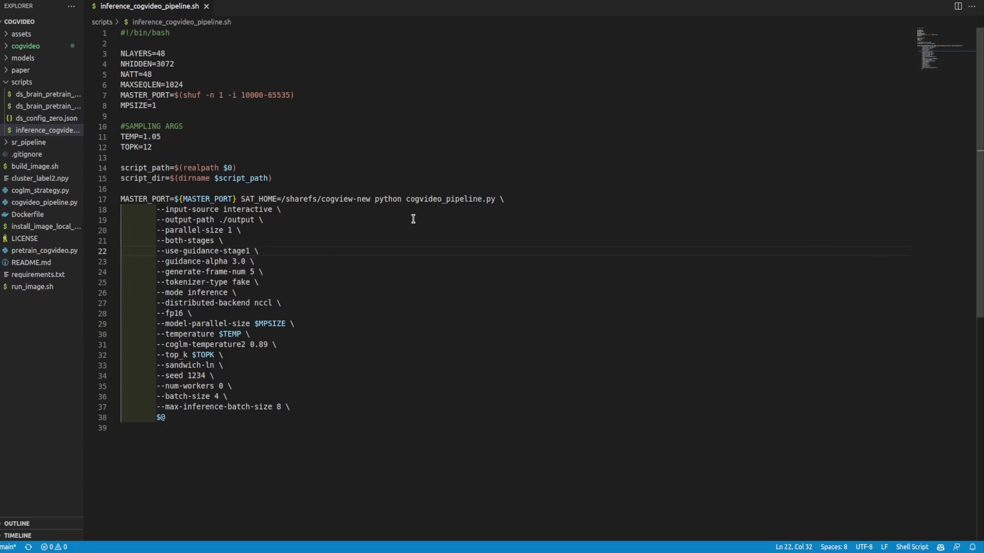
Step: Point SAT_HOME to /workspace/cogvideo and replace --both-stages with --stage-1
left_click_drag(370, 200, 286, 200)
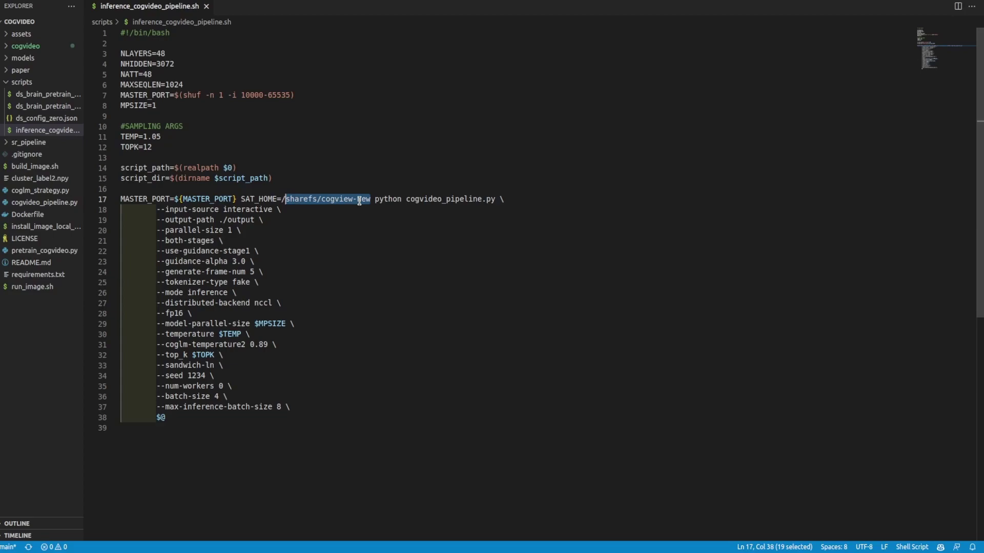
type("workspace")
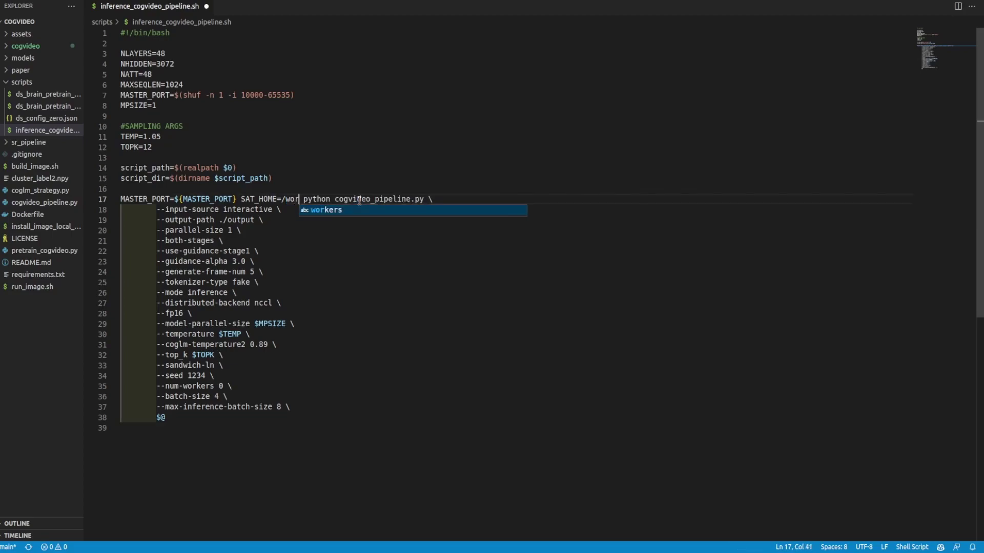
type("/cog")
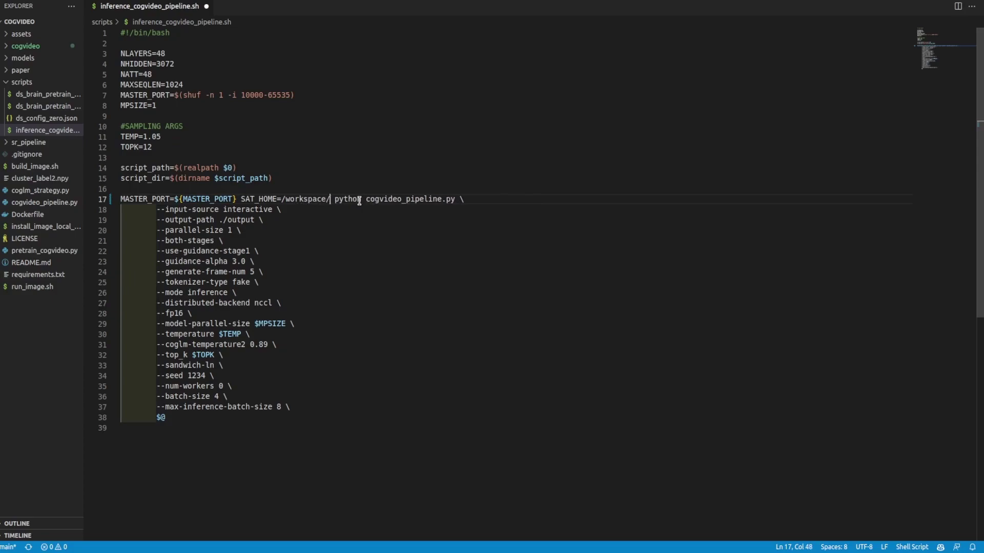
type("video")
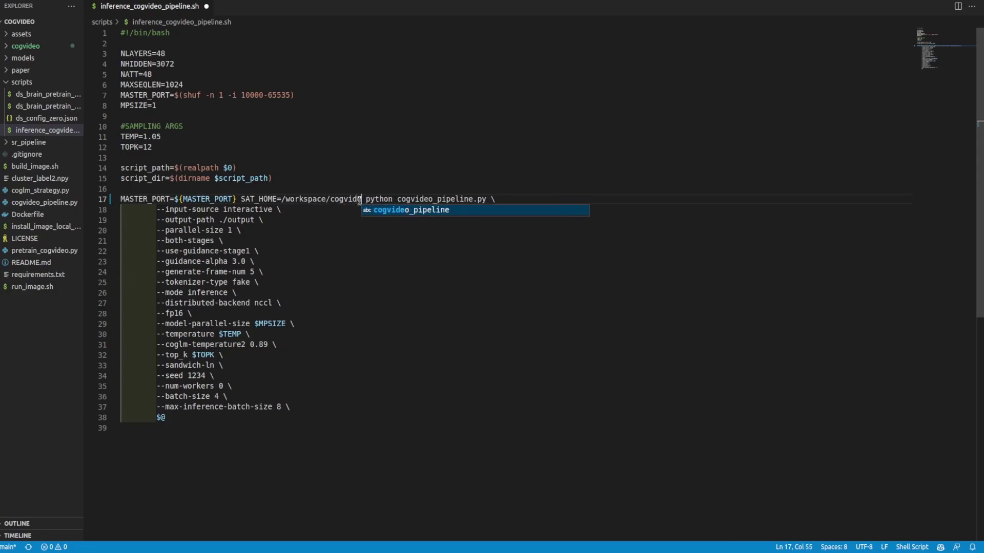
left_click(356, 216)
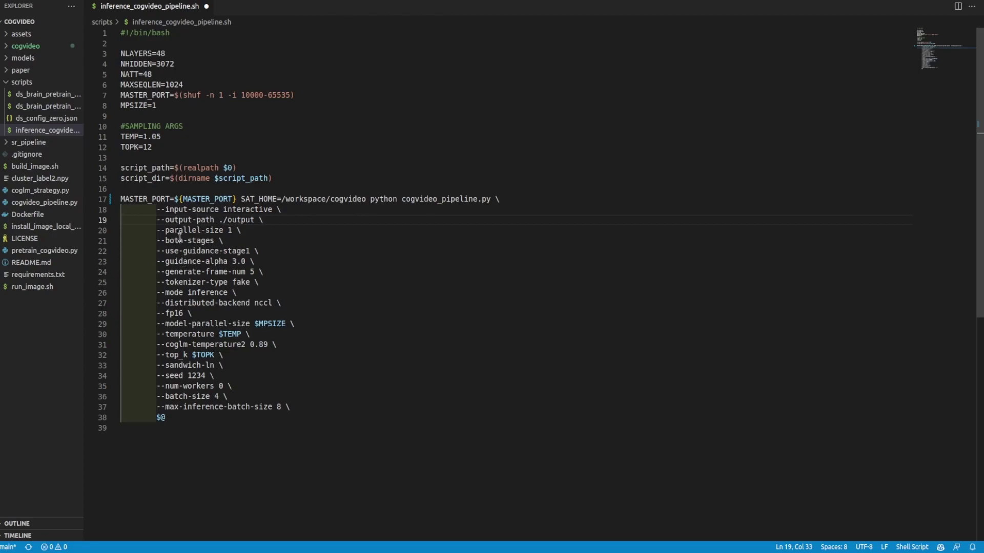
left_click_drag(165, 241, 223, 241)
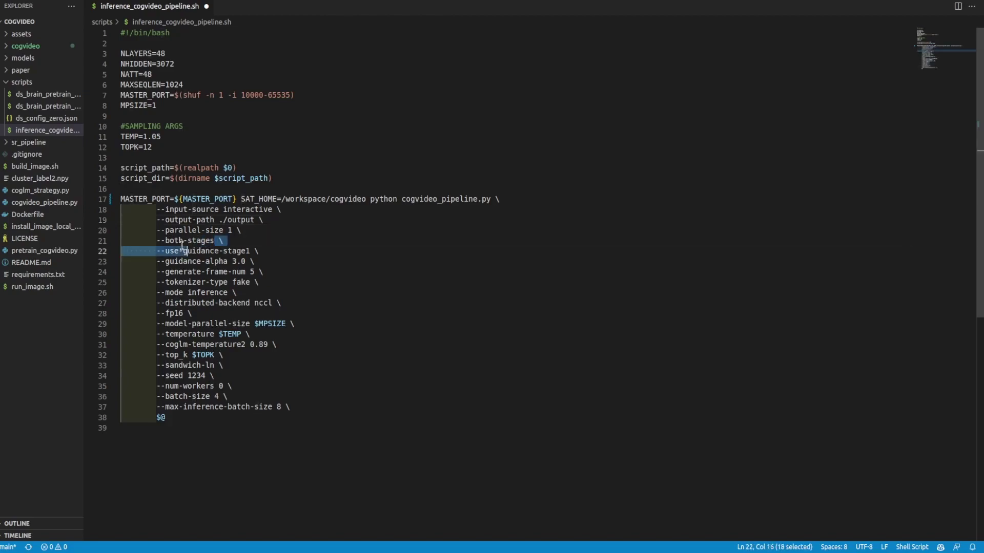
type("stage-1")
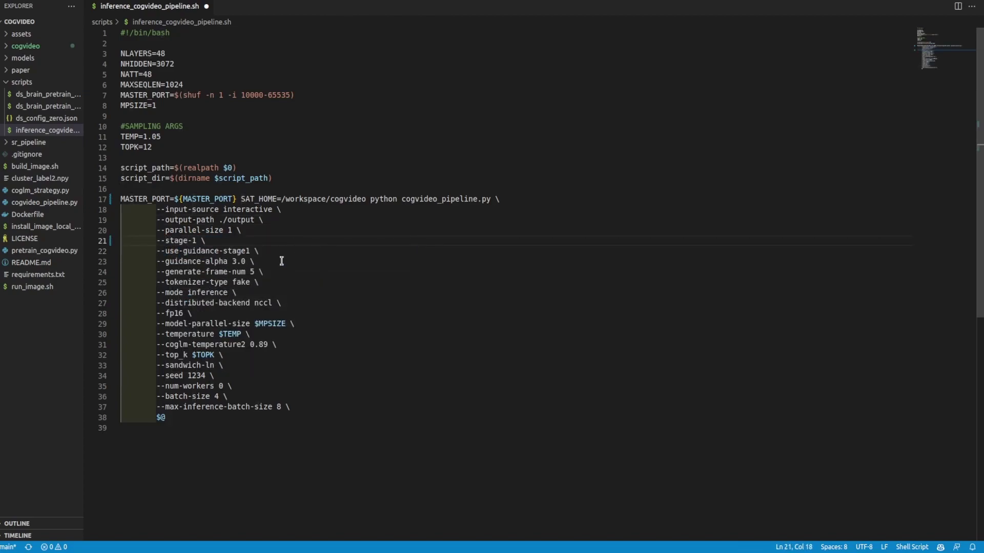
left_click(282, 261)
Step: Change --batch-size and --max-inference-batch-size from 8 to 1 and save the script
left_click(218, 396)
key("BackSpace")
type("1")
left_click(251, 419)
left_click(280, 407)
key("BackSpace")
type("1")
left_click(390, 358)
key("ctrl+s")
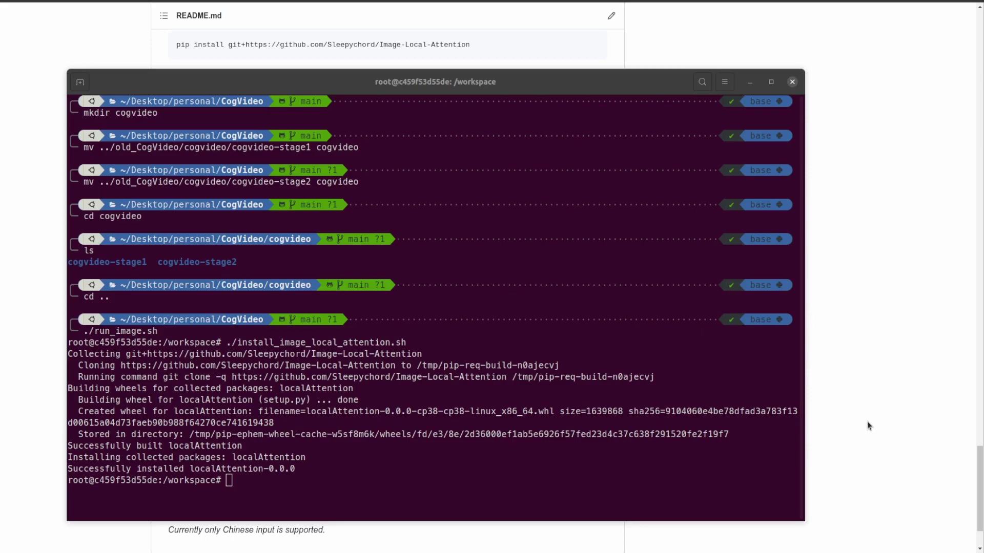
Step: Clear the terminal and make scripts/inference_cogvideo_pipeline.sh executable with chmod 777
key("ctrl+l")
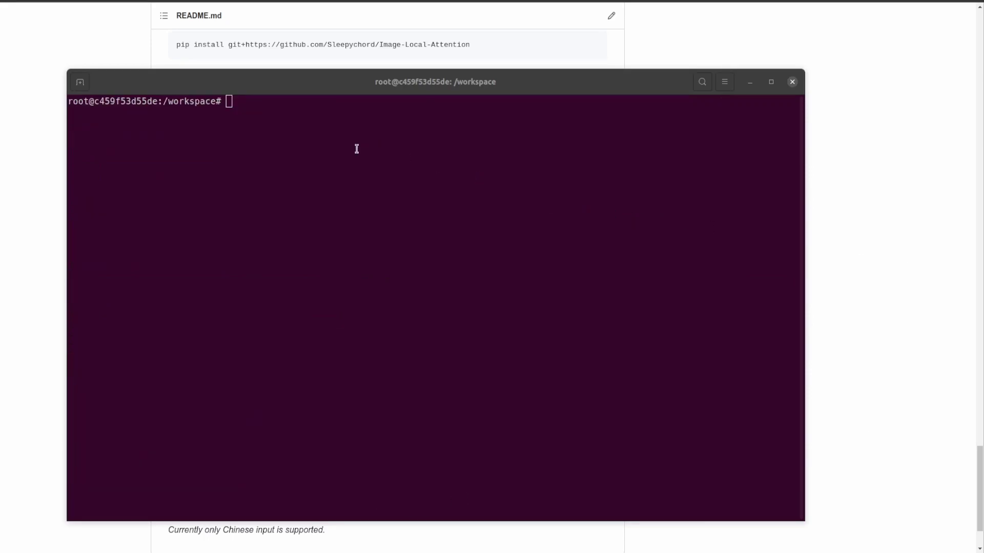
left_click(285, 147)
type("chmod 767")
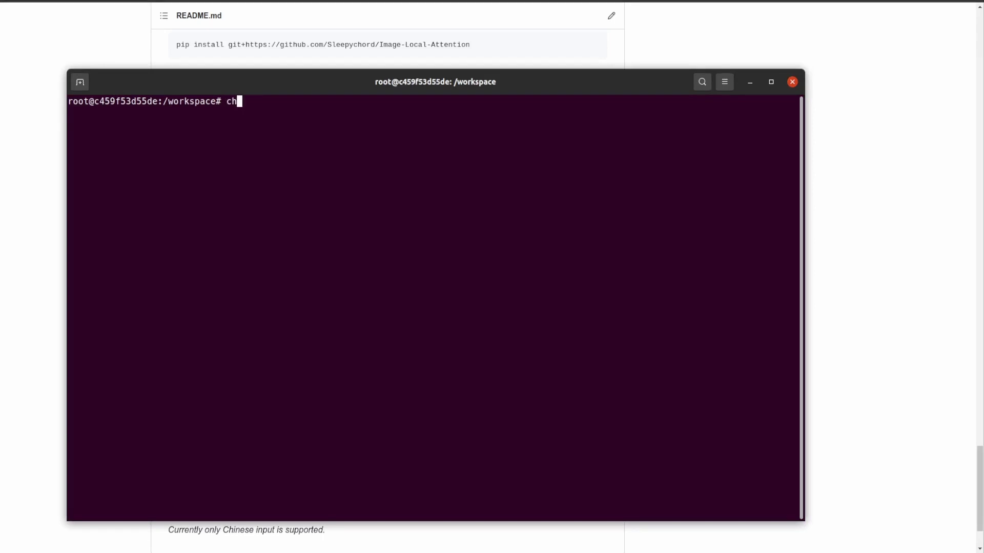
key("BackSpace")
key("BackSpace")
type("77")
key("BackSpace")
type("s")
key("Tab")
type("i")
key("Tab")
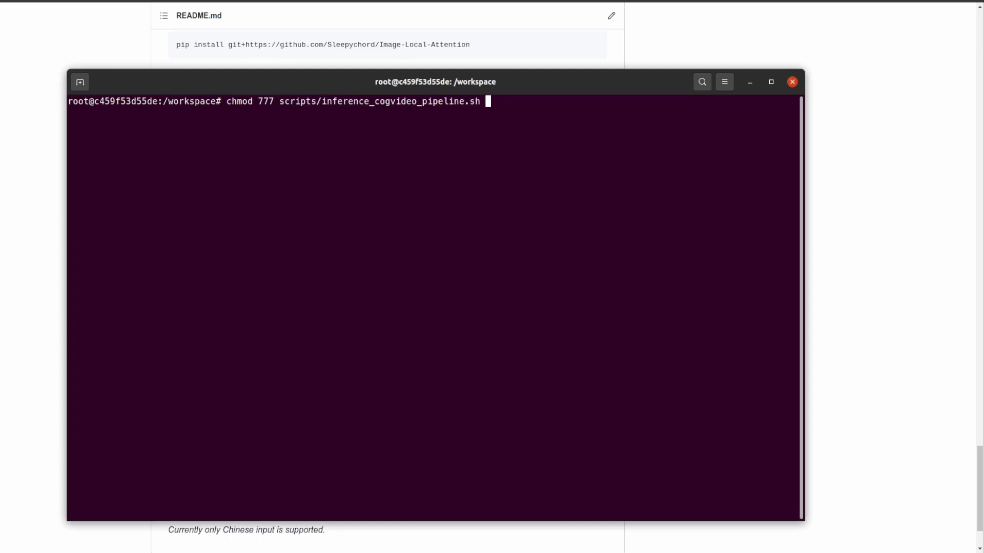
key("Return")
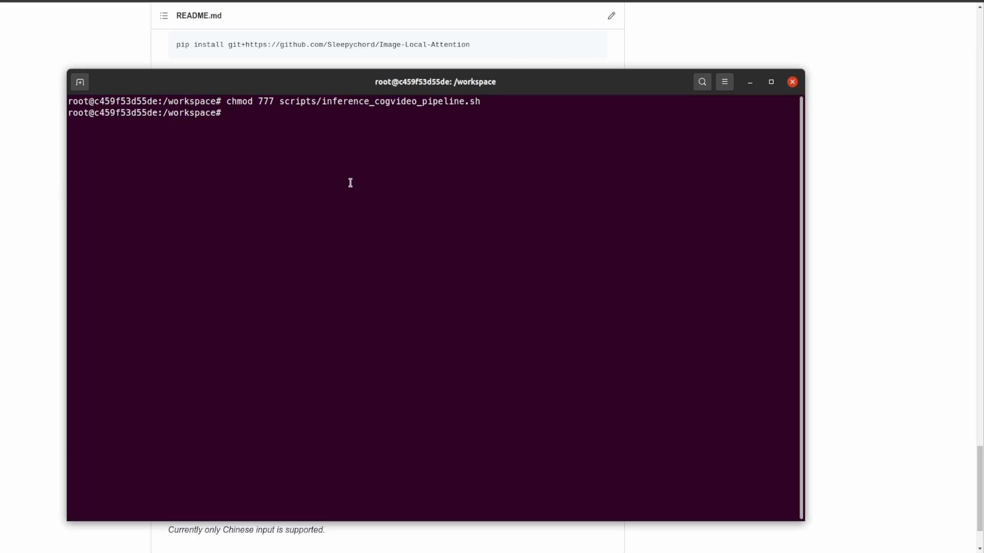
Step: Enter ./scripts/inference_cogvideo_pipeline.sh at the container prompt
type("./sc")
key("Tab")
type("i")
key("Tab")
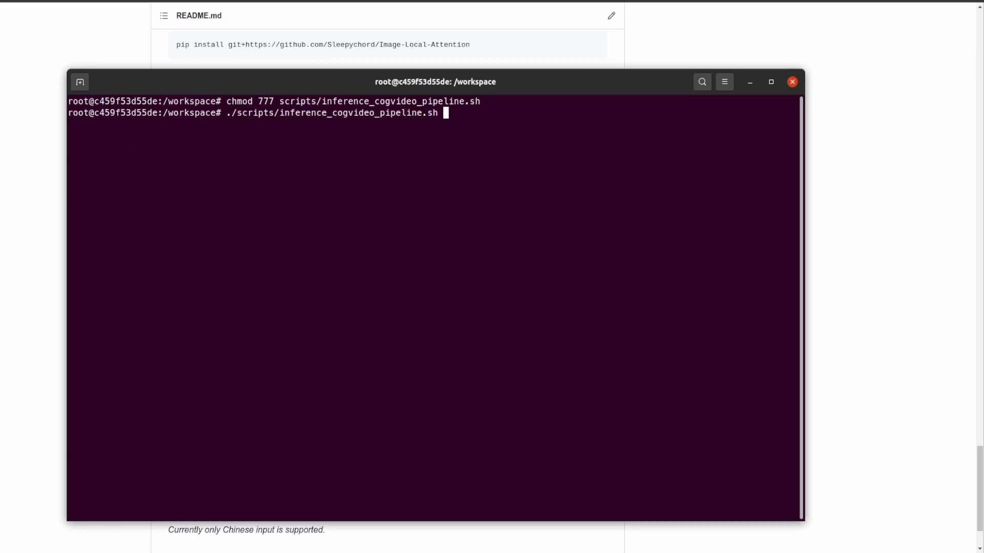
Step: Run the inference pipeline script and wait for the 'Please Input Query' prompt
key("Return")
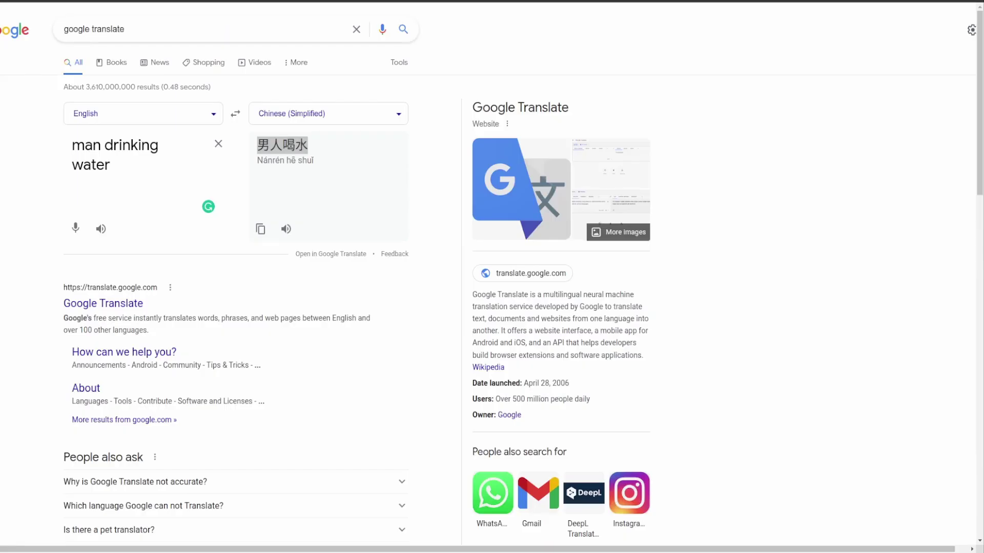
Step: Double-check the translation by swapping languages, then copy 男人喝水 from the Translate box
left_click(234, 114)
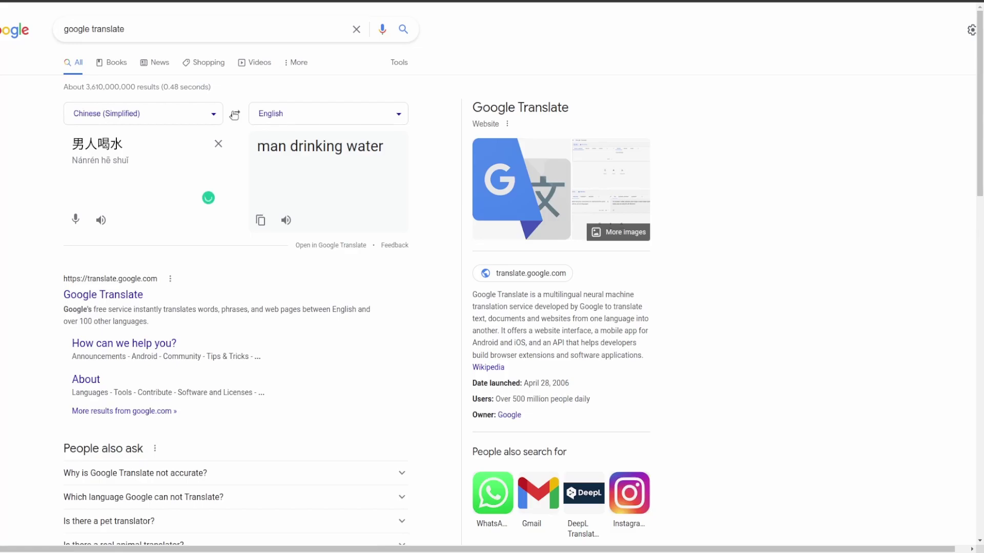
left_click(235, 115)
left_click_drag(308, 146, 257, 145)
right_click(281, 145)
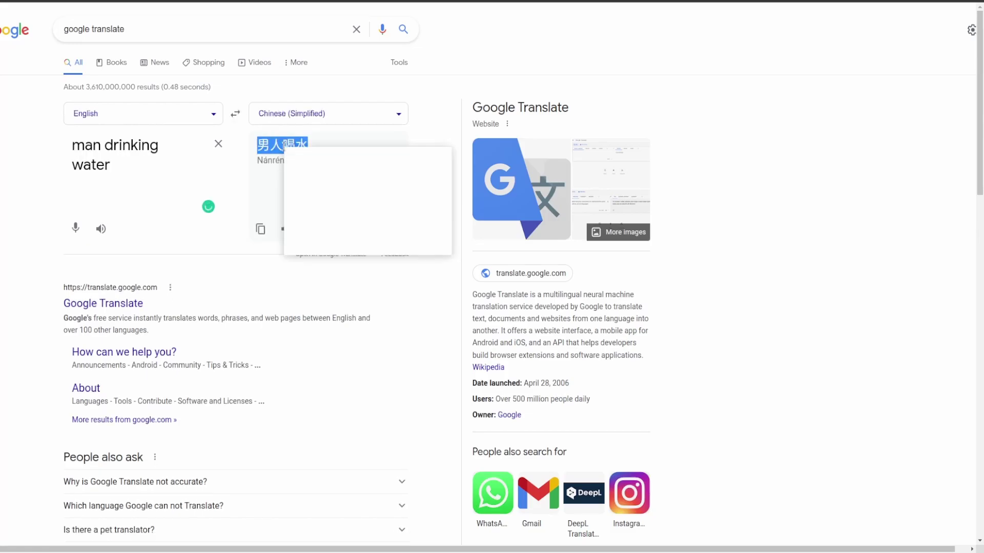
left_click(301, 156)
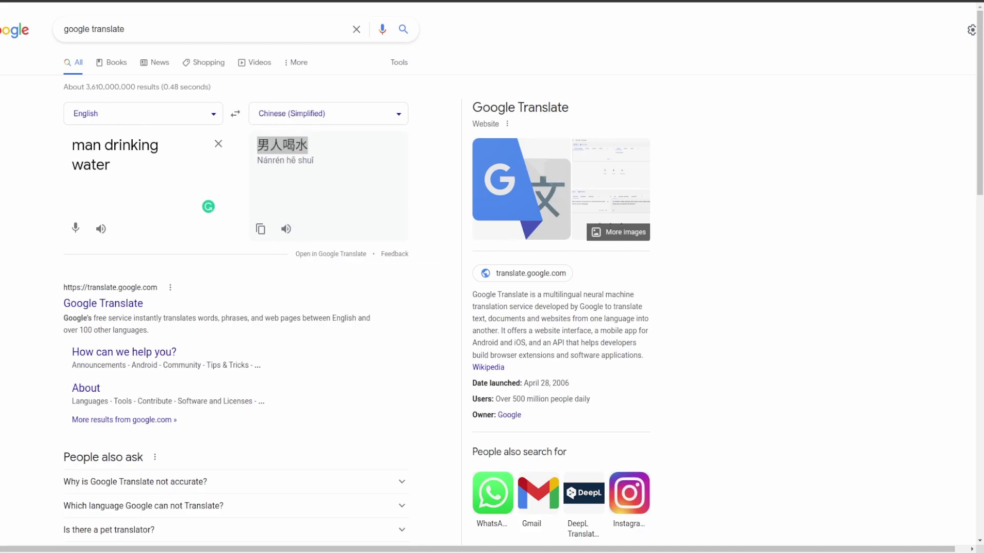
Step: Paste 男人喝水 at the terminal's query prompt and submit it to generate the video
key("alt+Tab")
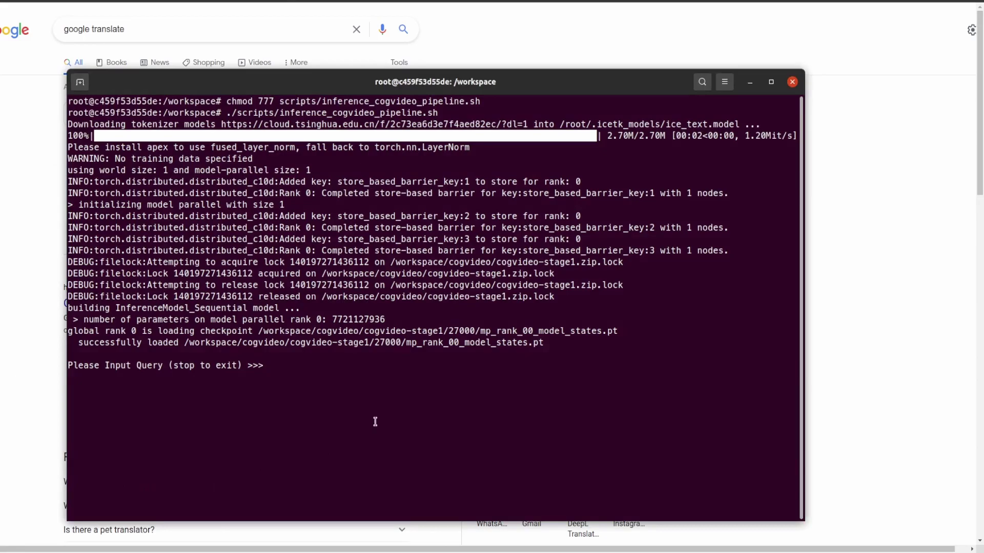
key("ctrl+shift+v")
key("Return")
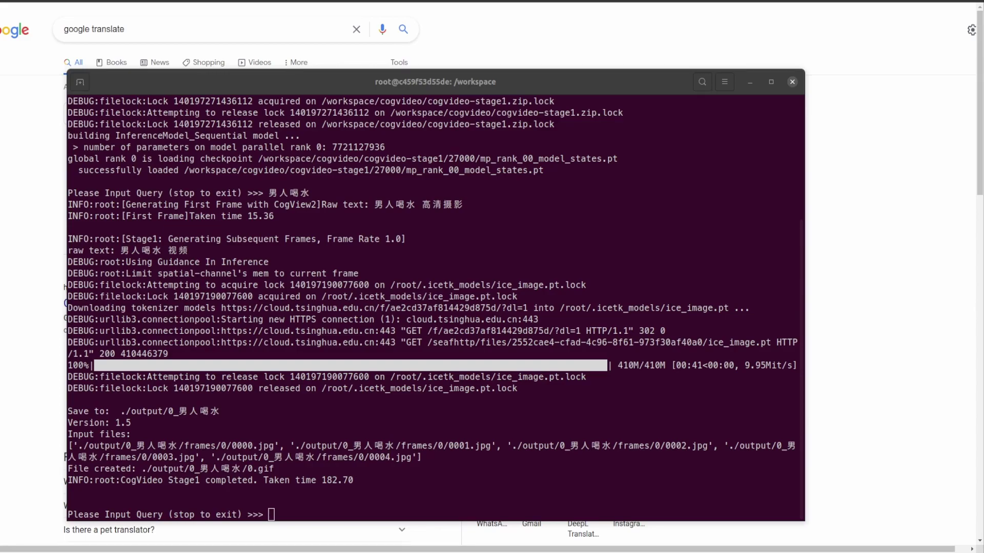
Step: Browse in Files from the CogVideo folder into output and then 0_男人喝水
key("alt+Tab")
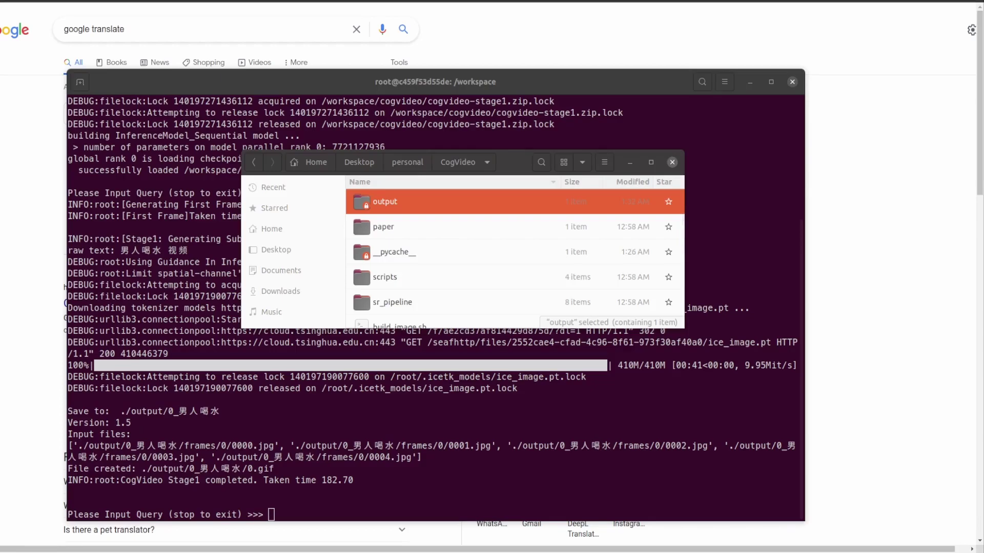
left_click(384, 203)
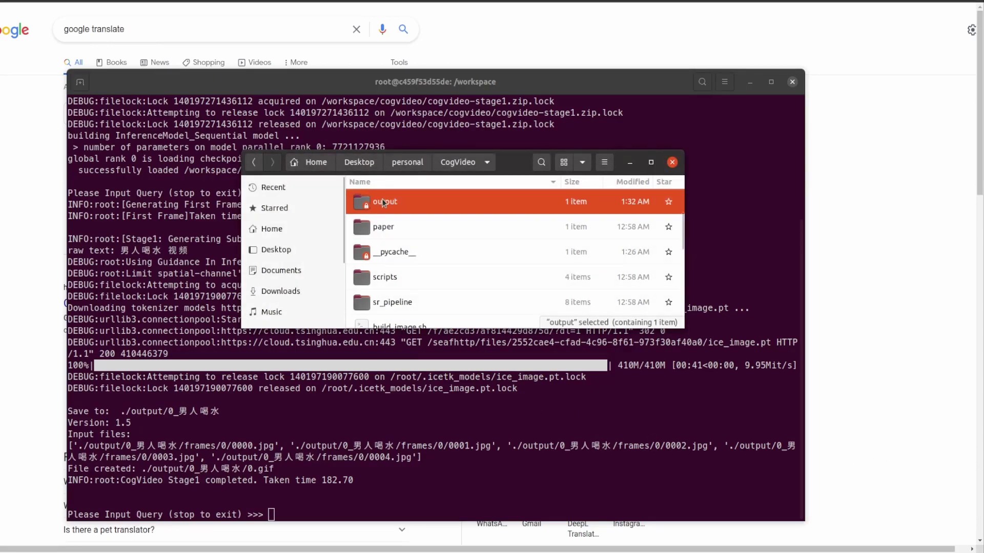
double_click(384, 203)
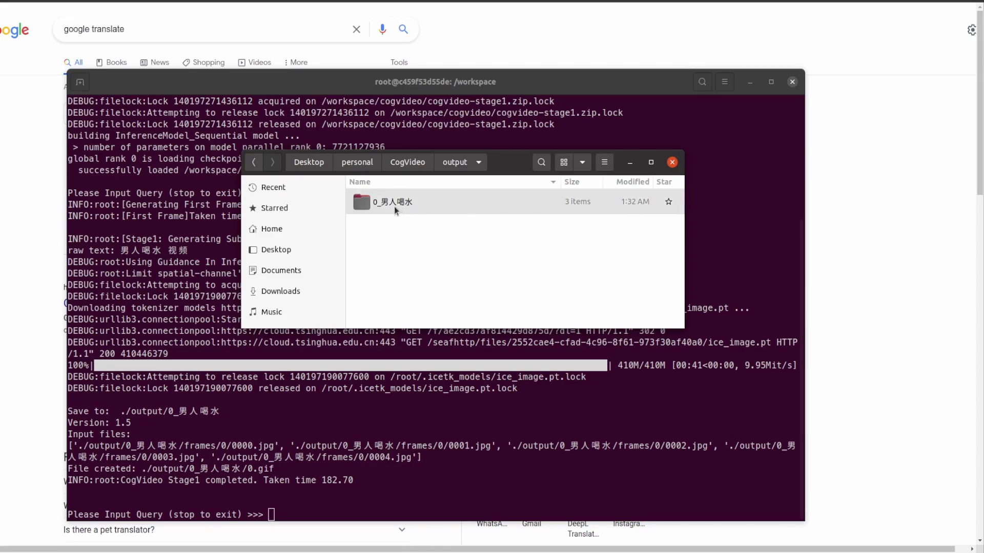
double_click(395, 207)
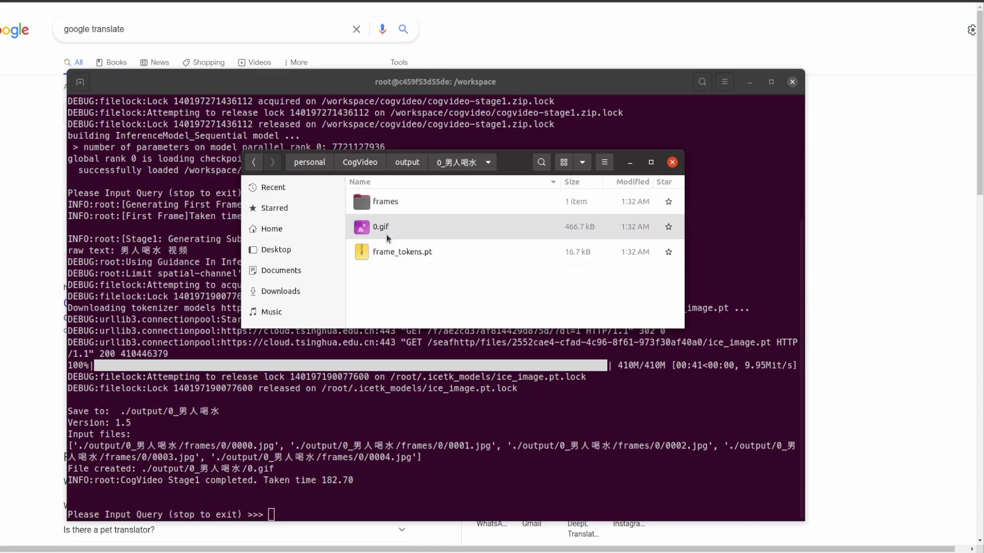
double_click(388, 228)
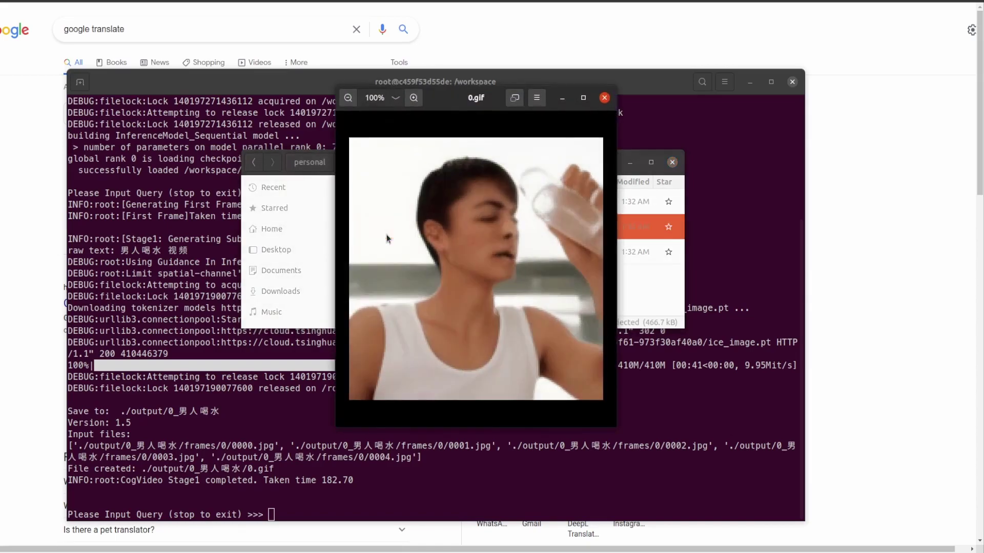